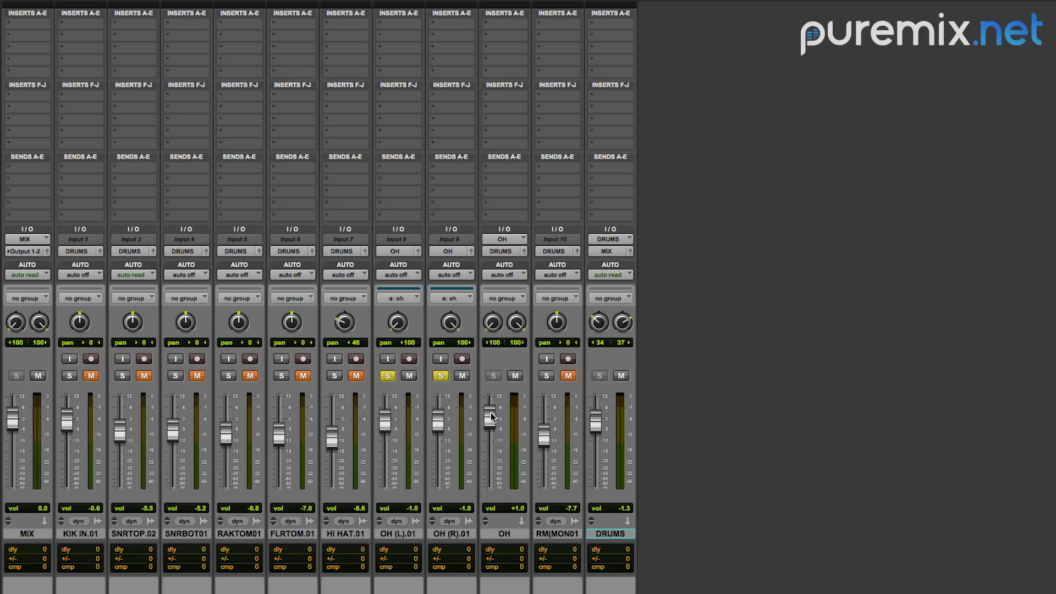
Insert the stereo Trident A-Range equalizer on the OH aux, engage its 100 Hz high pass and set saturation to 1.00
key(space)
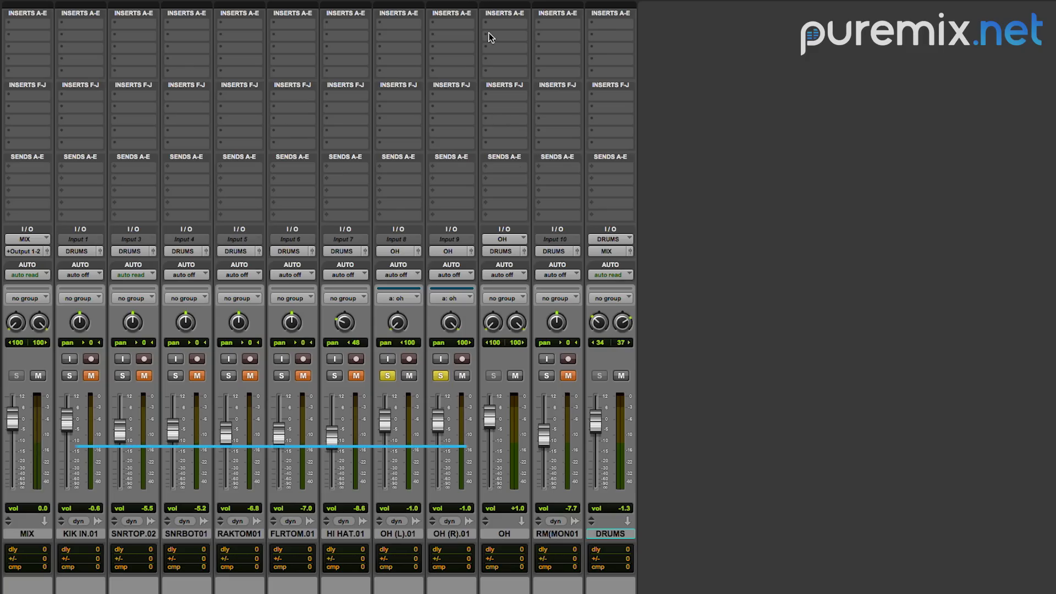
click(488, 37)
mouse_move(525, 58)
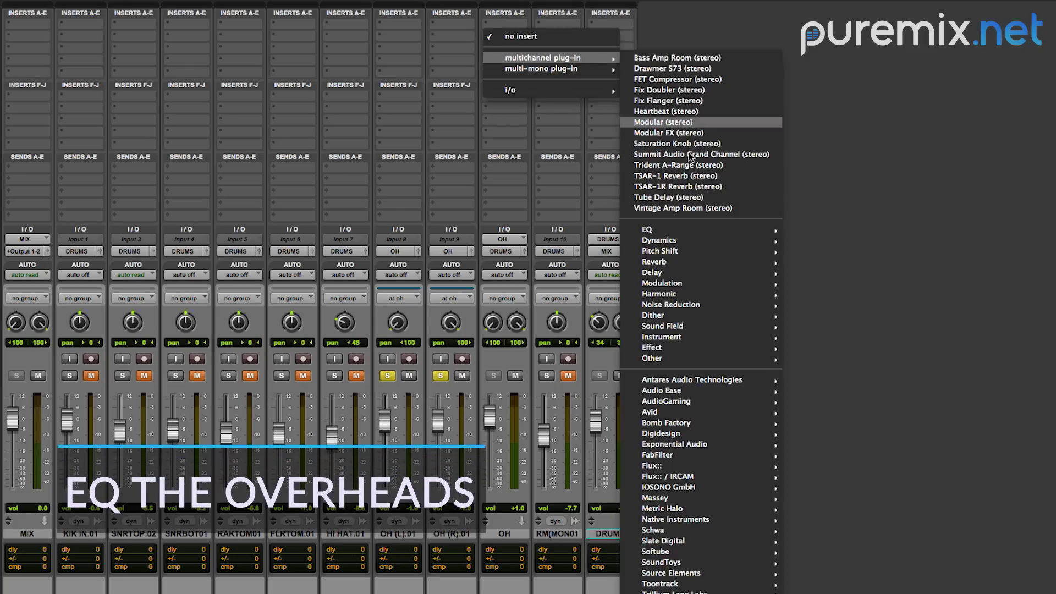
click(676, 165)
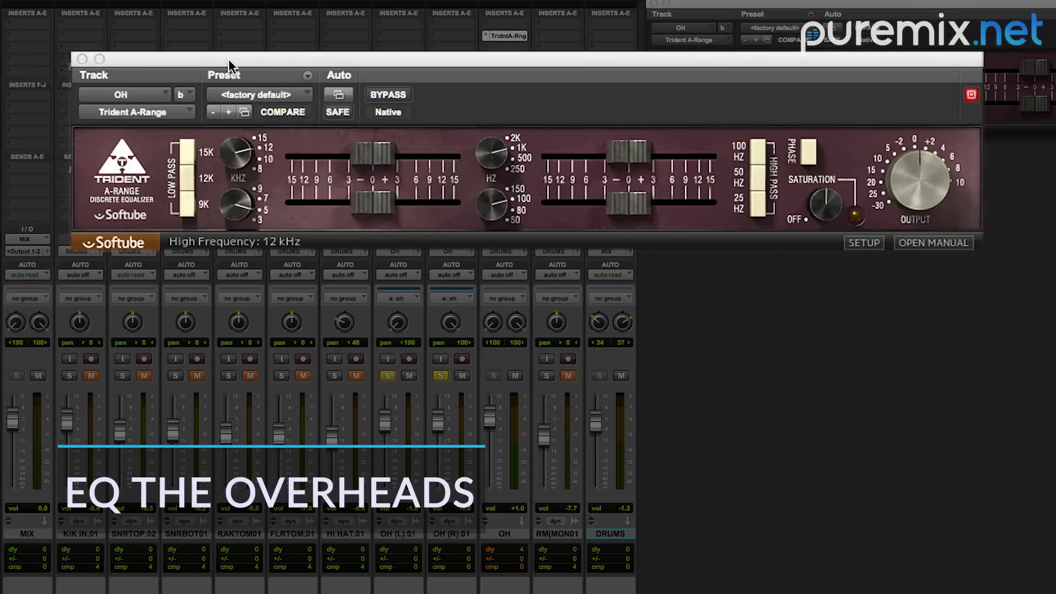
drag(756, 8, 685, 12)
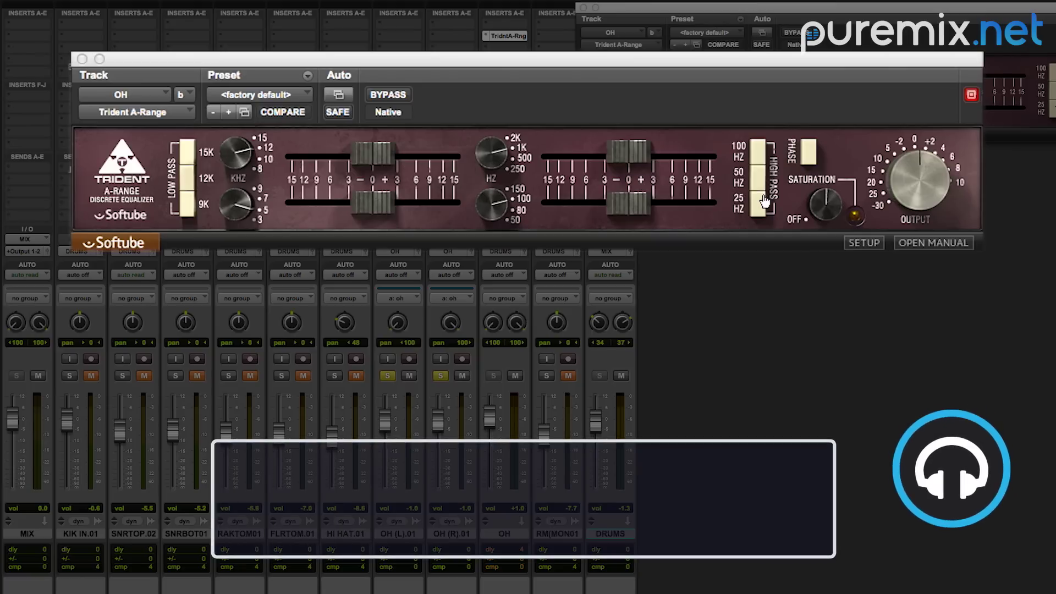
click(759, 157)
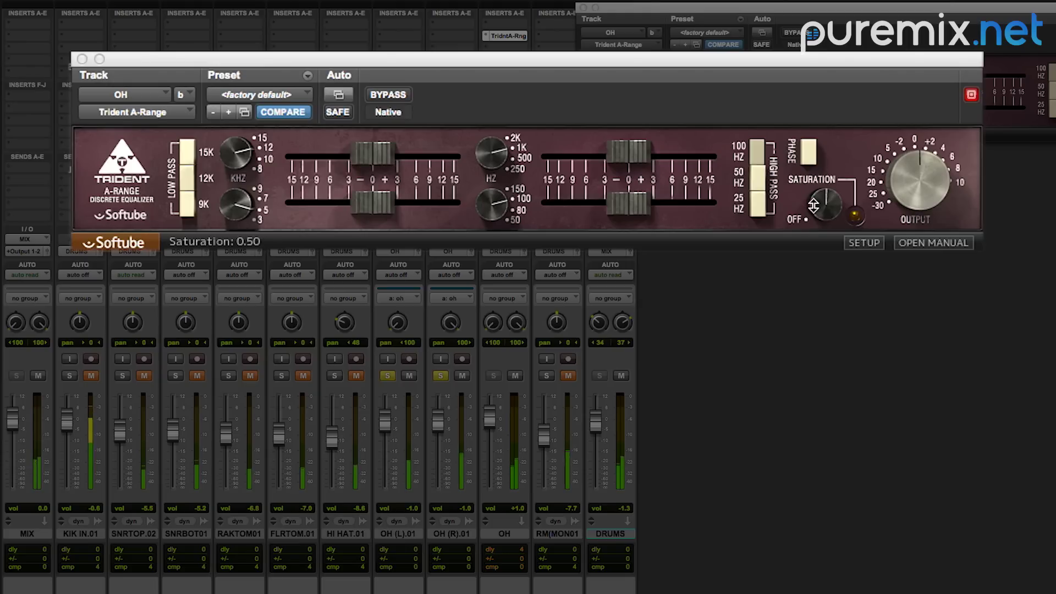
drag(821, 198, 858, 114)
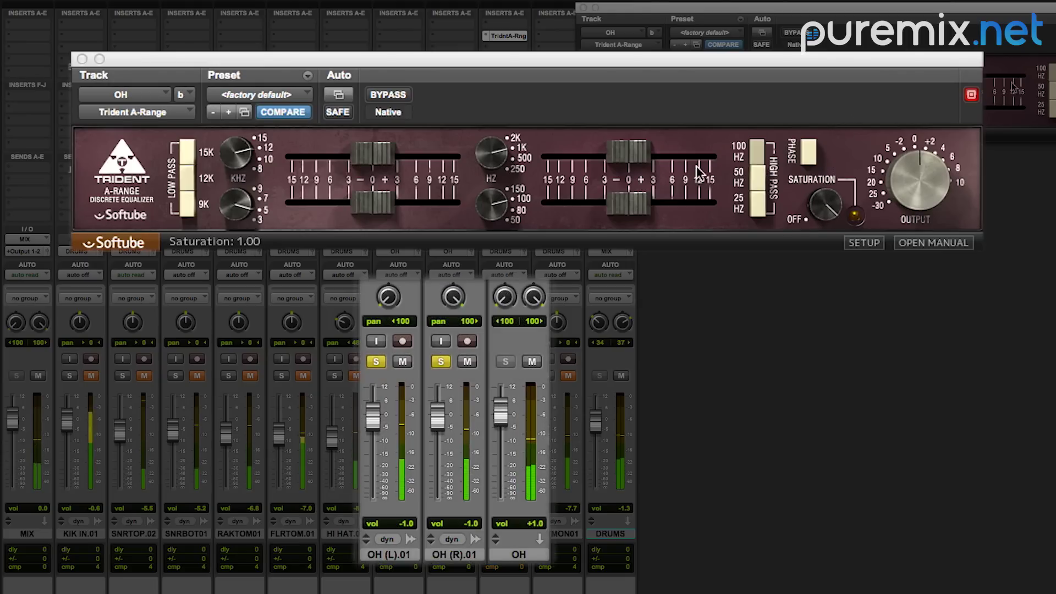
Raise the grouped OH (L) and OH (R) faders to +4.2 dB and lower the OH aux fader to -2.5 dB
drag(443, 405, 443, 394)
drag(499, 423, 498, 437)
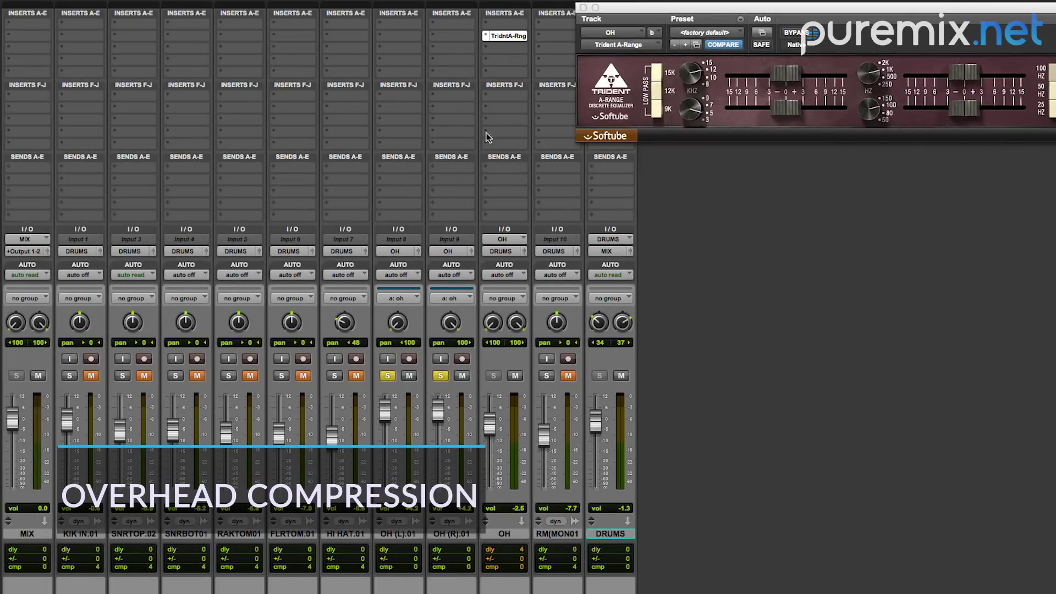
Insert the stereo FET Compressor after the equalizer on the OH aux and raise its detector low cut to near the 200 Hz mark
click(482, 48)
mouse_move(572, 70)
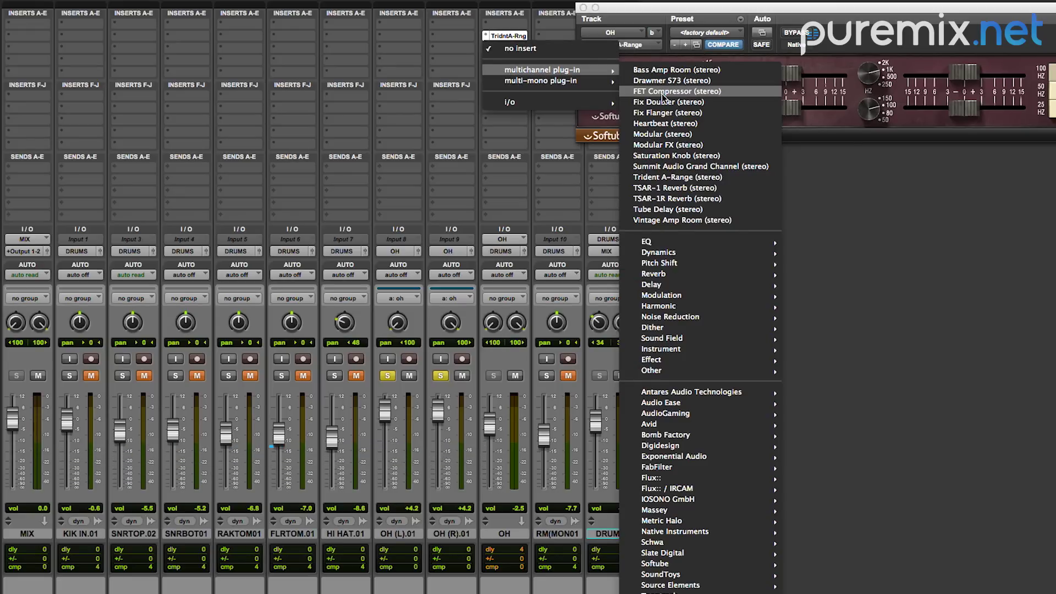
click(671, 92)
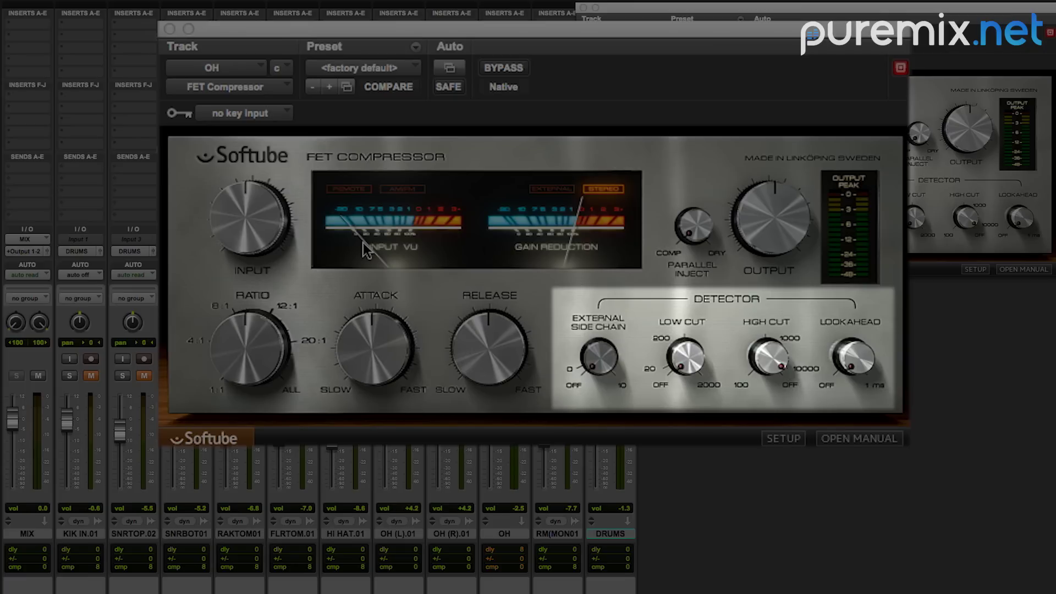
mouse_move(680, 352)
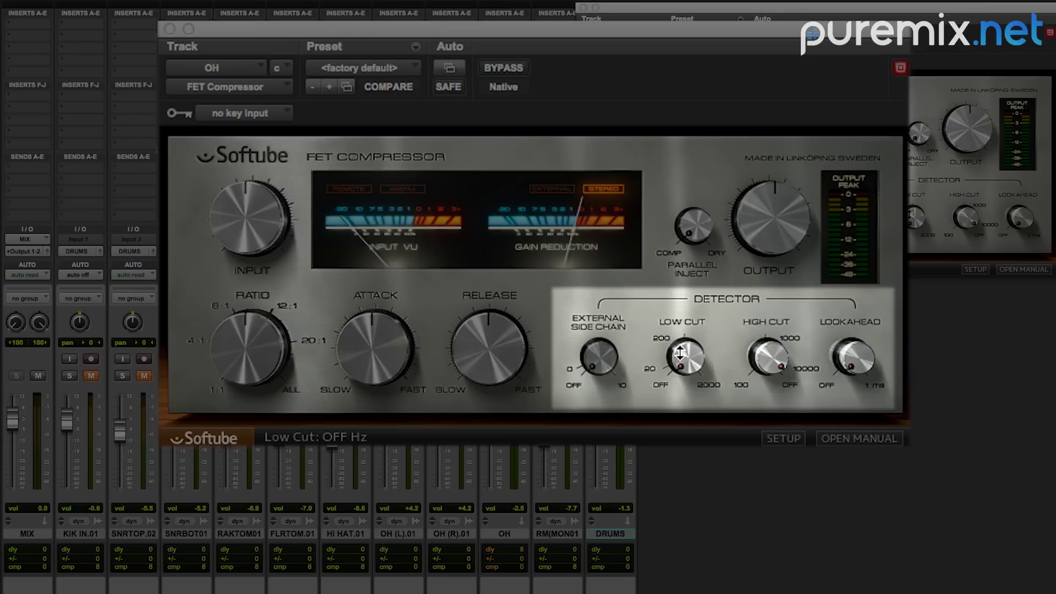
drag(680, 353, 700, 336)
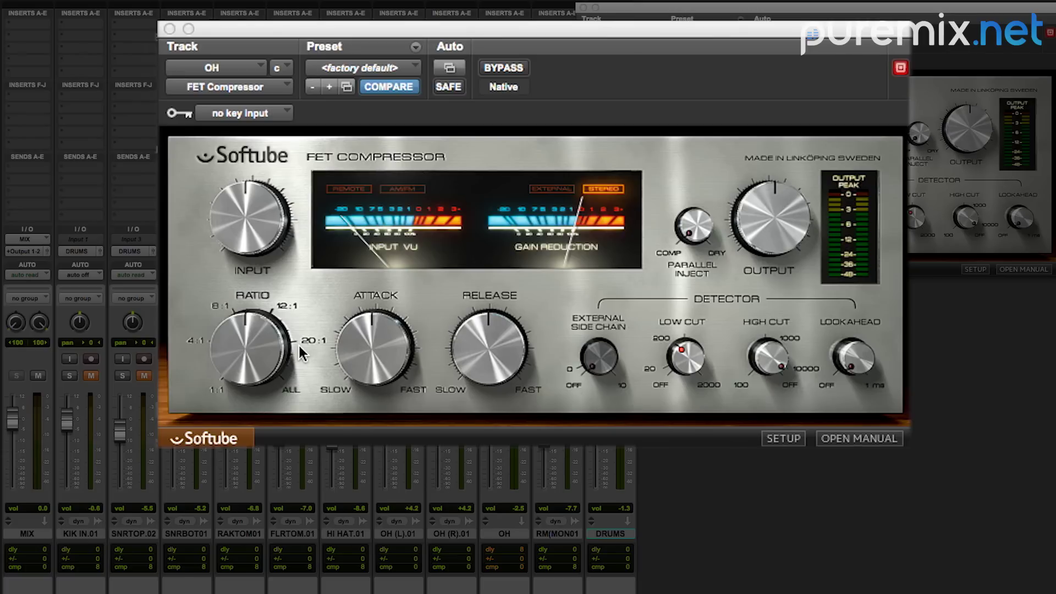
Set the overhead compressor's ratio to 6.4 and turn its release toward fast
drag(262, 345, 258, 356)
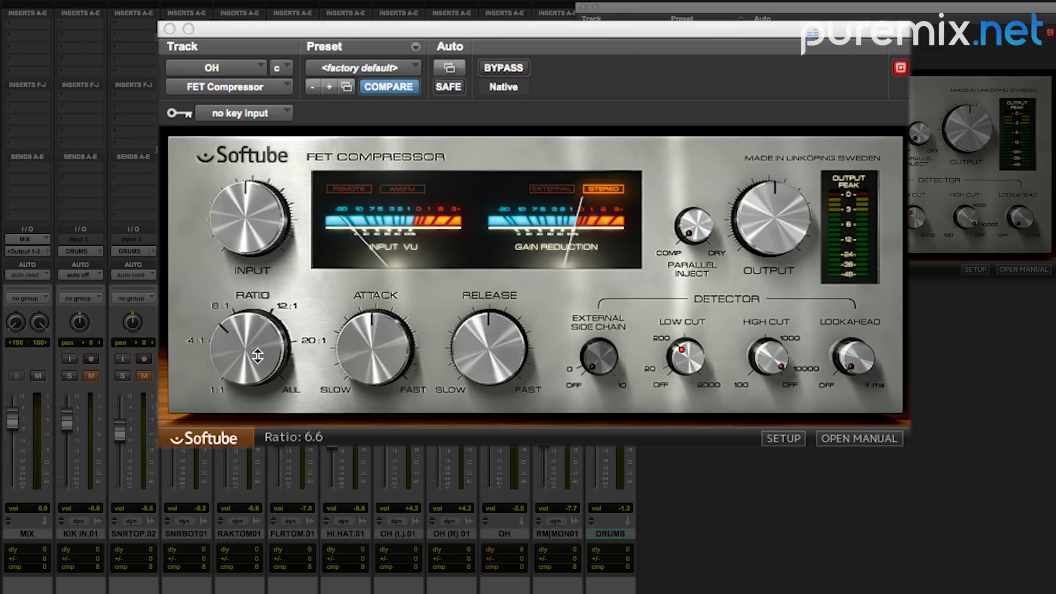
drag(258, 356, 258, 358)
drag(506, 349, 513, 321)
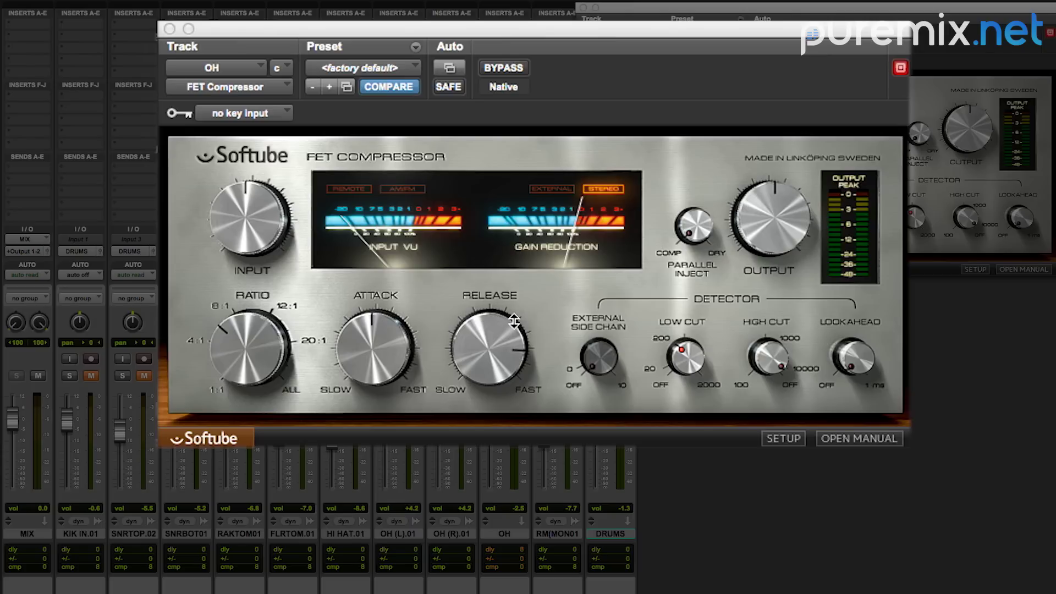
mouse_move(383, 356)
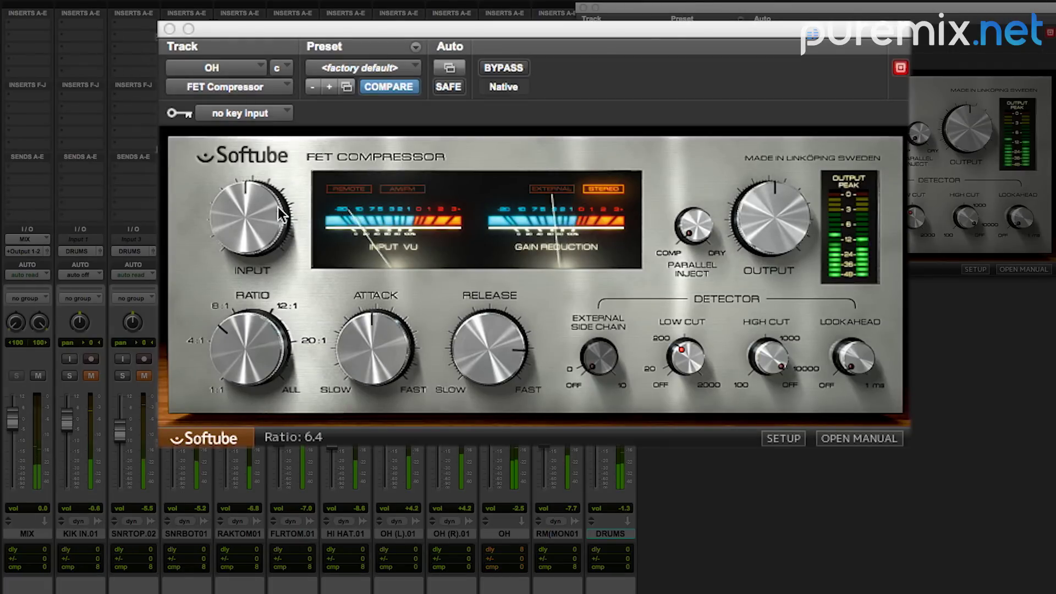
Raise the overhead compressor's input, set its attack to 6.7 and its release to FAST
drag(244, 222, 251, 214)
drag(510, 331, 511, 323)
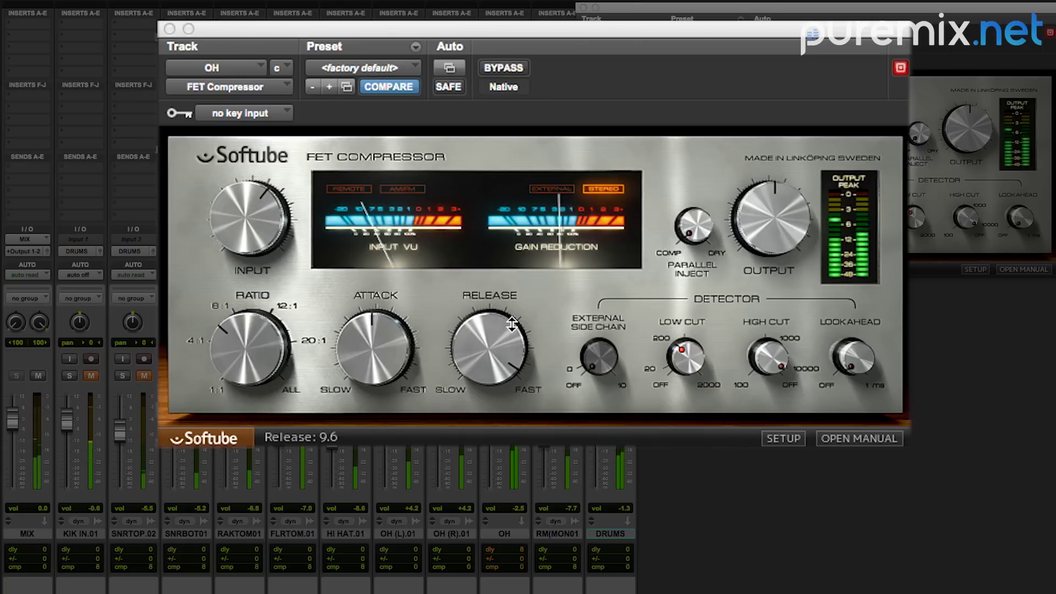
drag(399, 342, 401, 290)
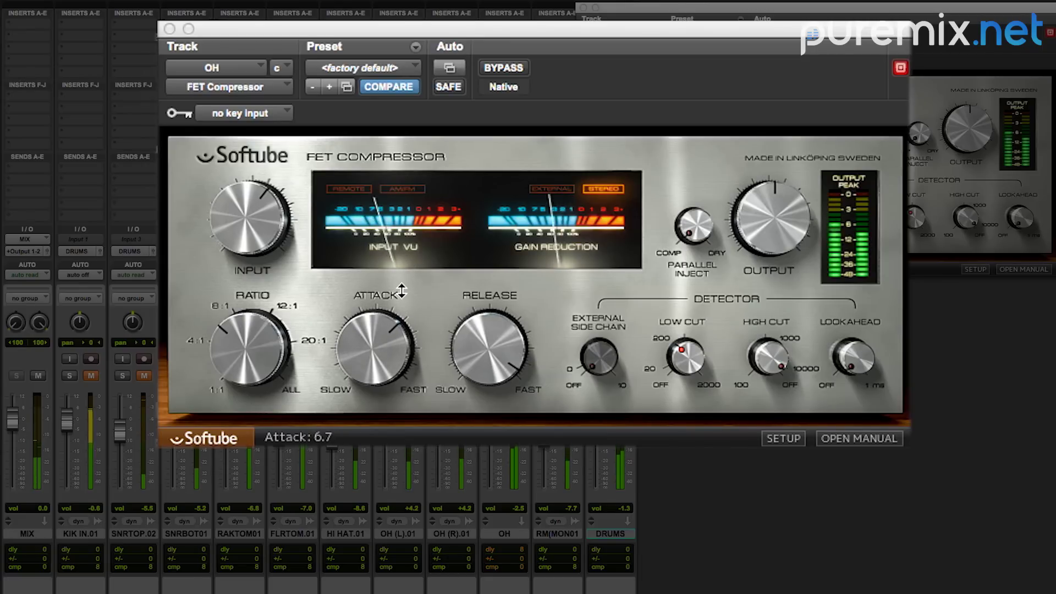
mouse_move(493, 373)
drag(492, 372, 499, 366)
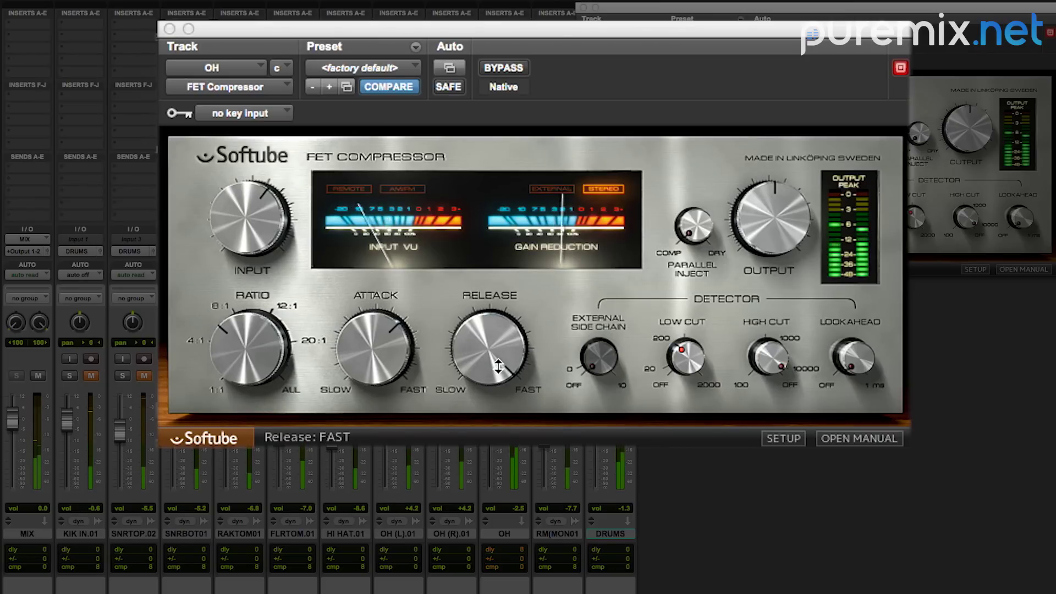
Compare the overheads with the compressor bypassed and engaged, and level-match it by setting the output to -2.3 dB
click(486, 66)
click(486, 66)
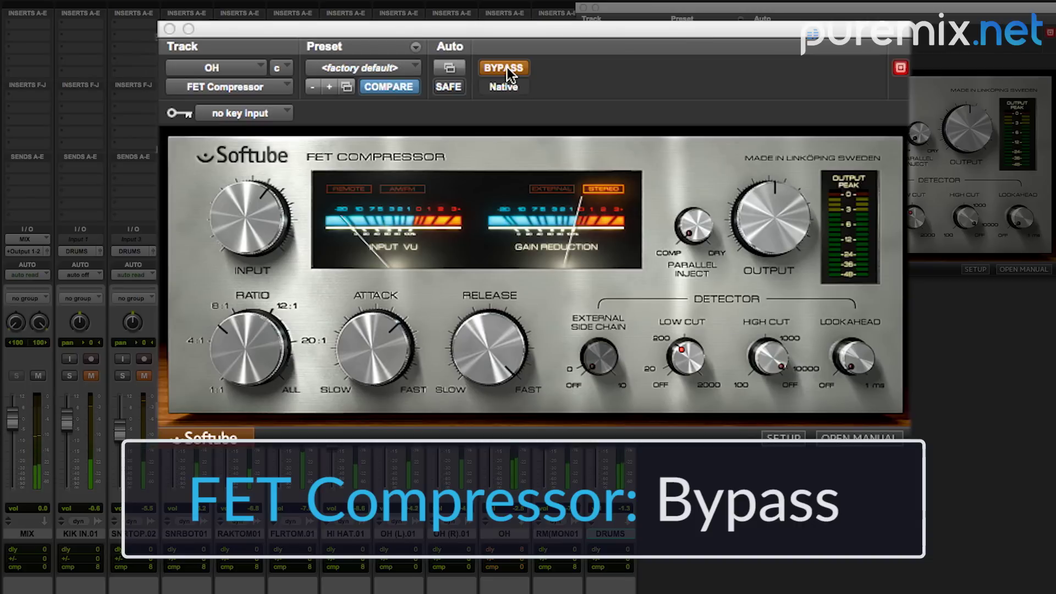
click(505, 68)
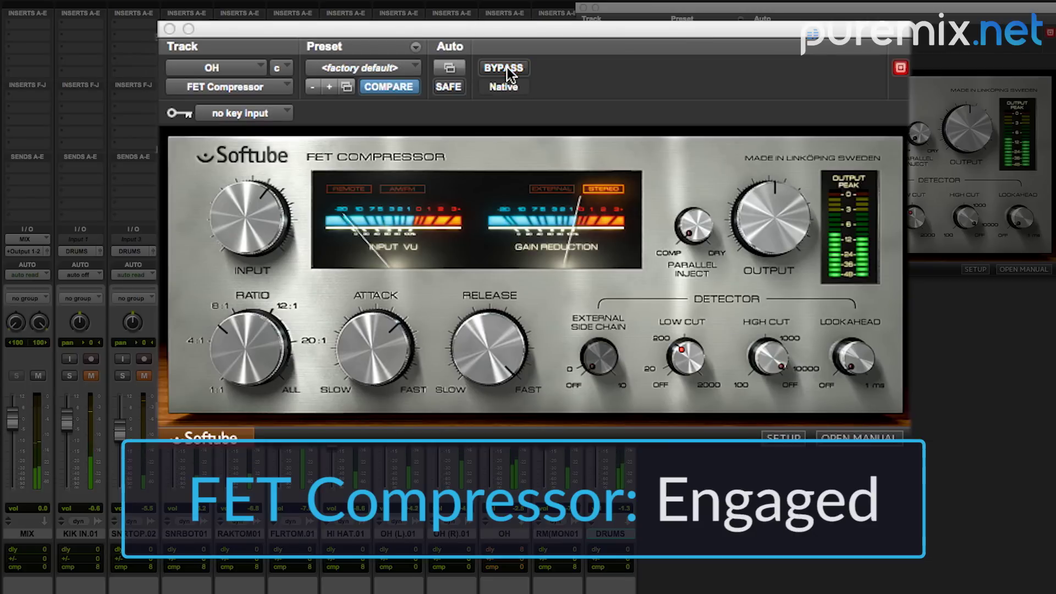
drag(778, 195, 775, 198)
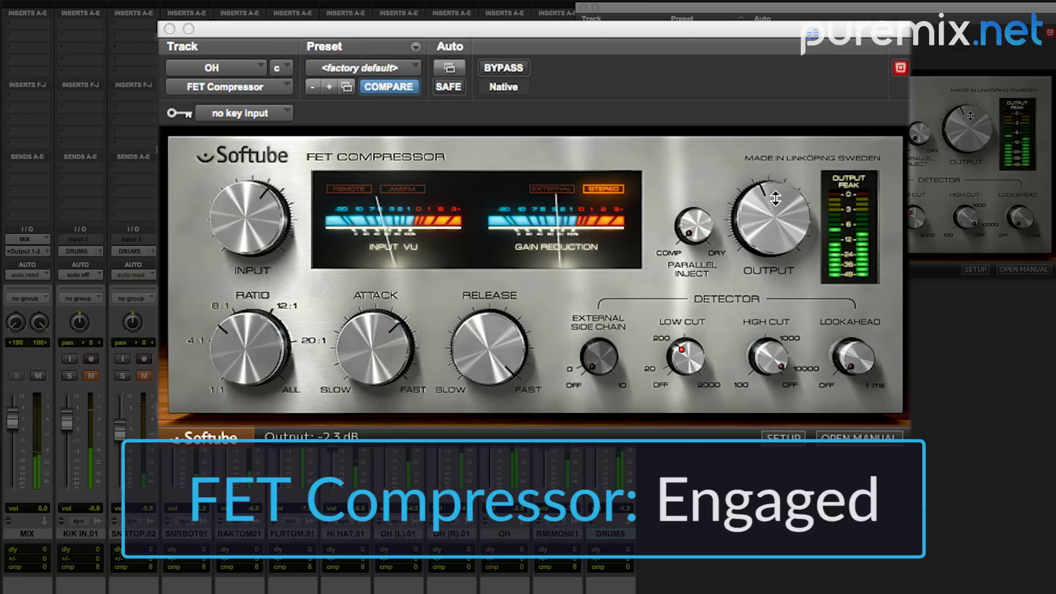
click(513, 69)
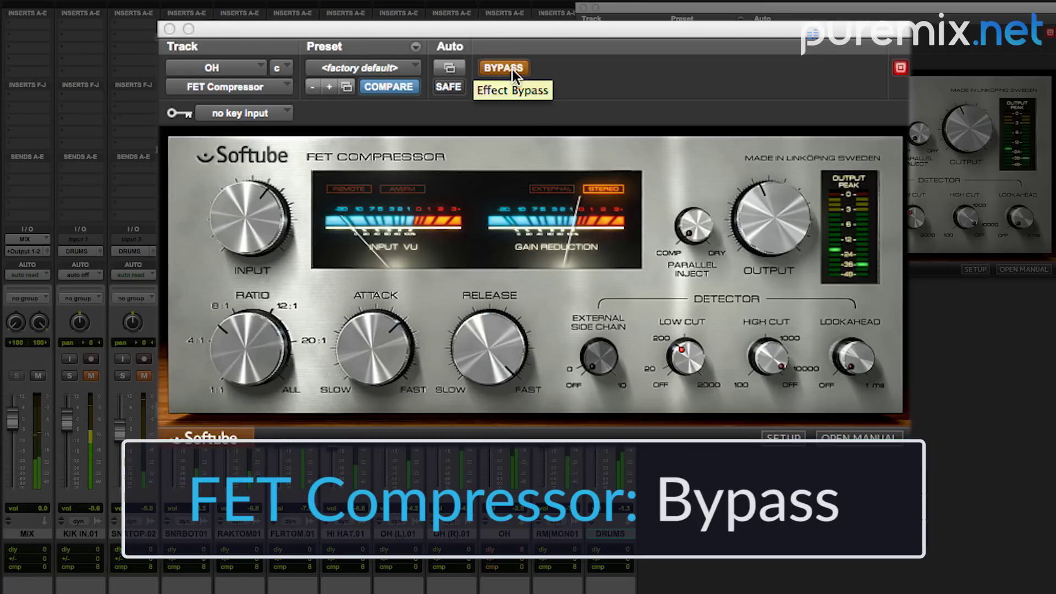
click(512, 69)
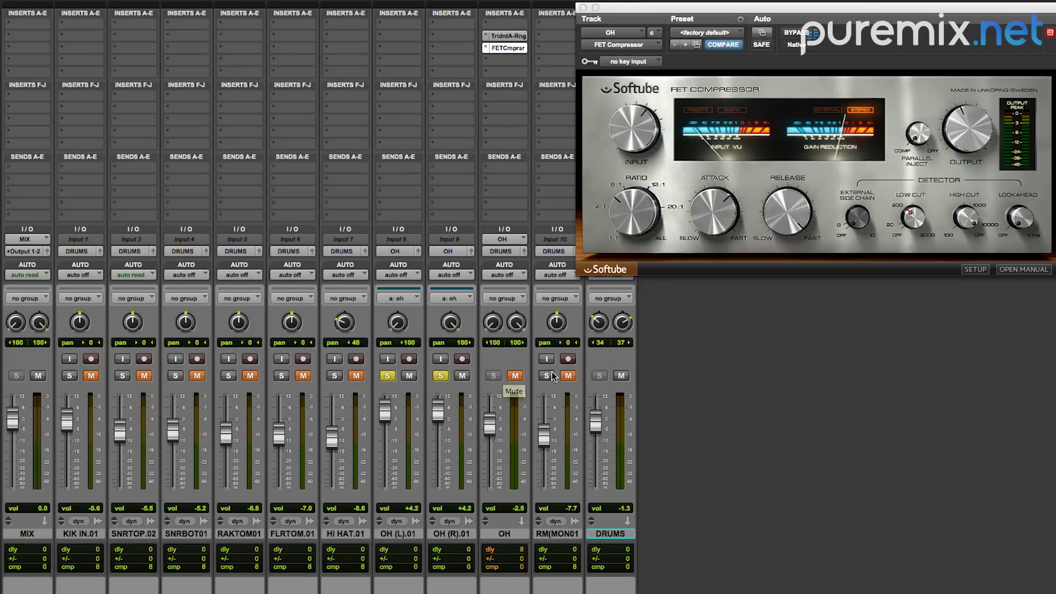
Unmute and solo the mono room mic track, and close the overhead compressor's window
click(568, 376)
click(546, 376)
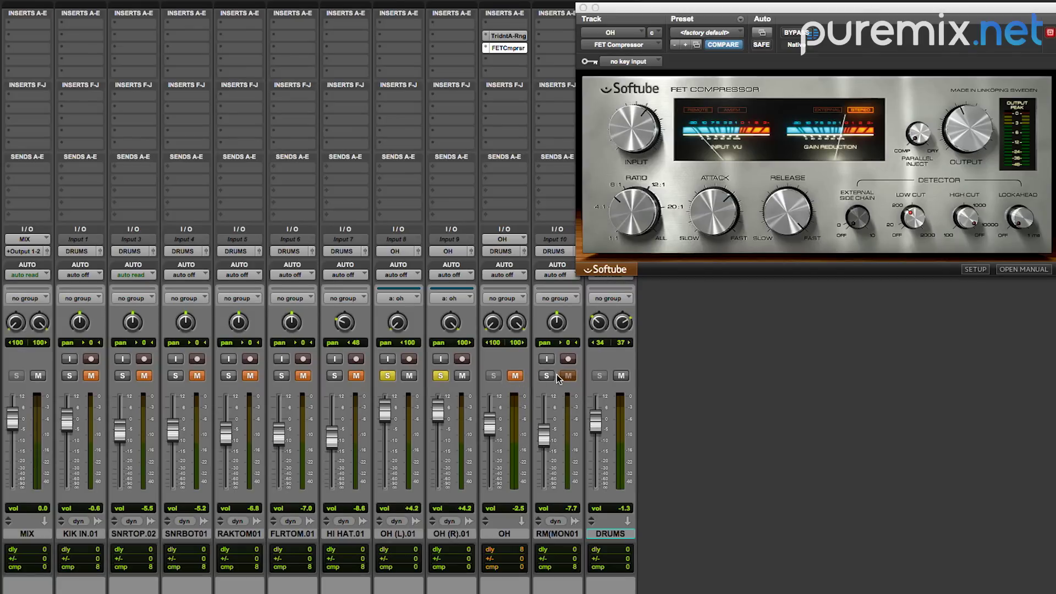
click(583, 8)
Insert the mono Trident A-Range equalizer in the room mic track's first free insert slot
click(540, 36)
mouse_move(572, 58)
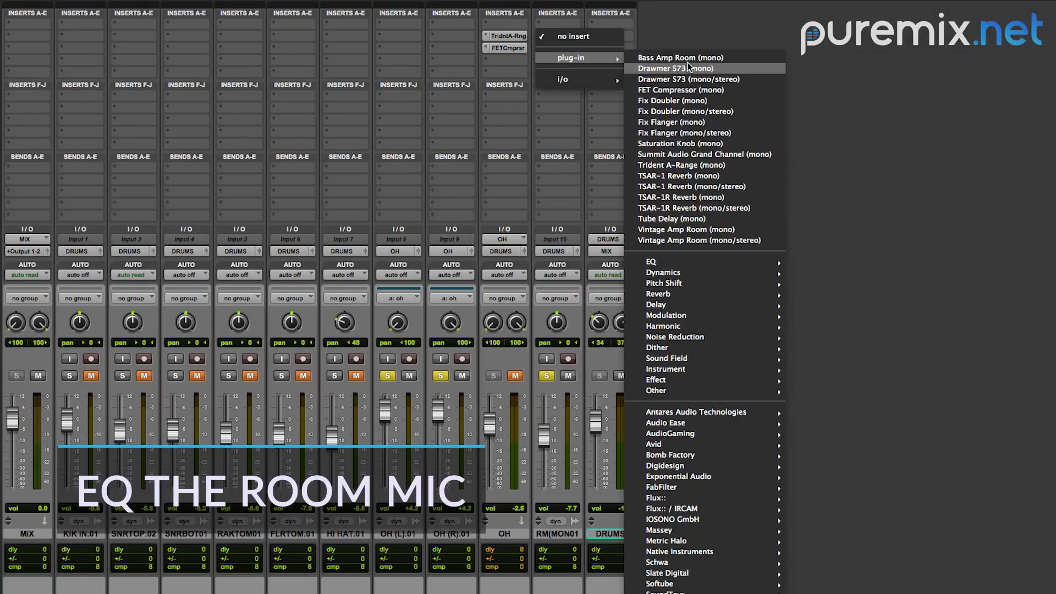
click(722, 165)
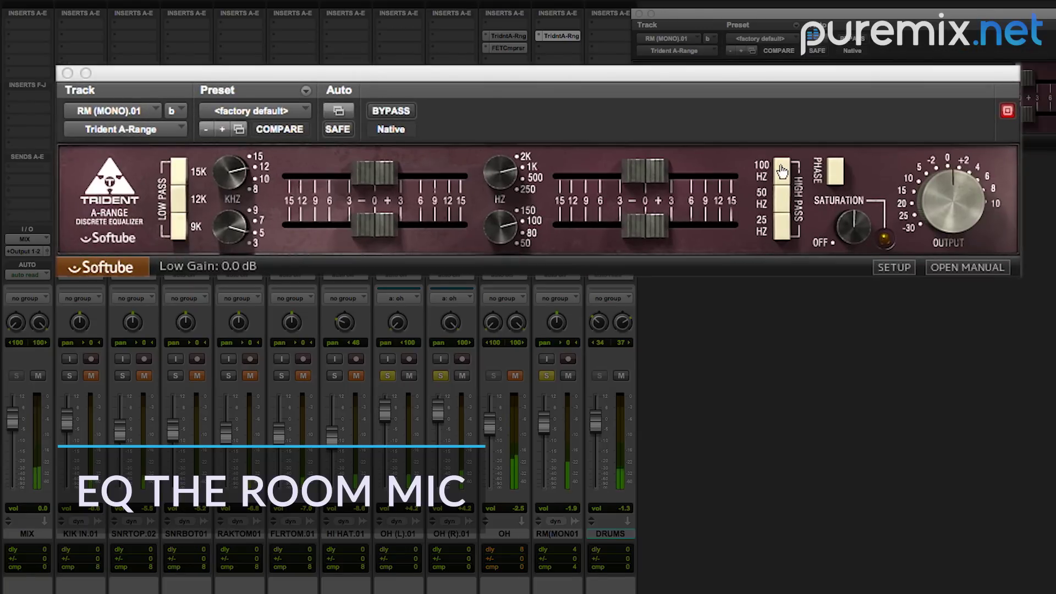
Shape the room mic with a 100 Hz high pass, a 9 kHz low pass, -3.1 dB low gain and saturation turned fully up
click(781, 172)
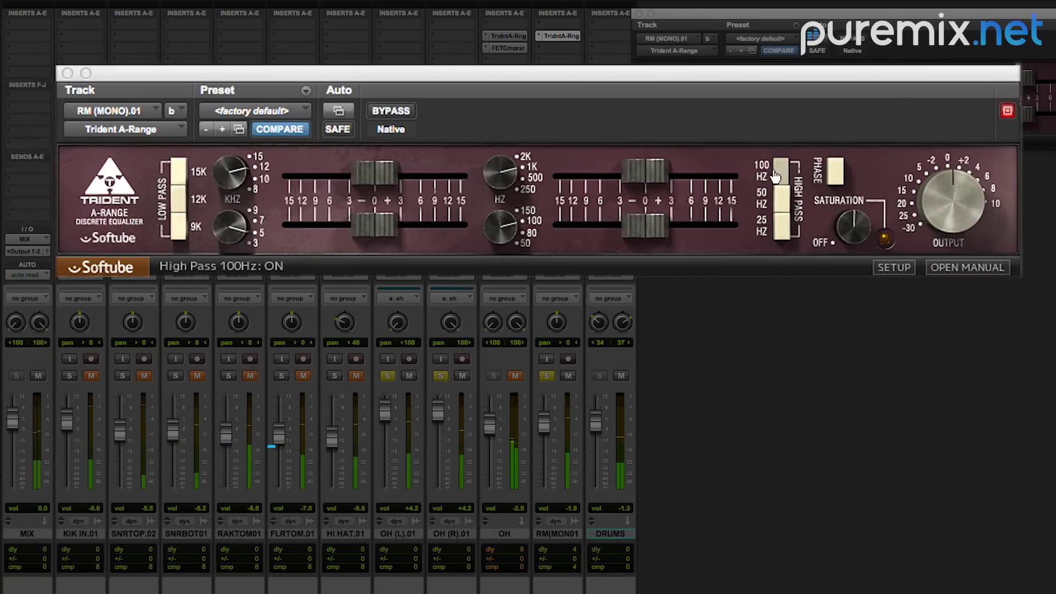
mouse_move(626, 227)
mouse_down()
mouse_move(599, 232)
mouse_move(618, 229)
mouse_up()
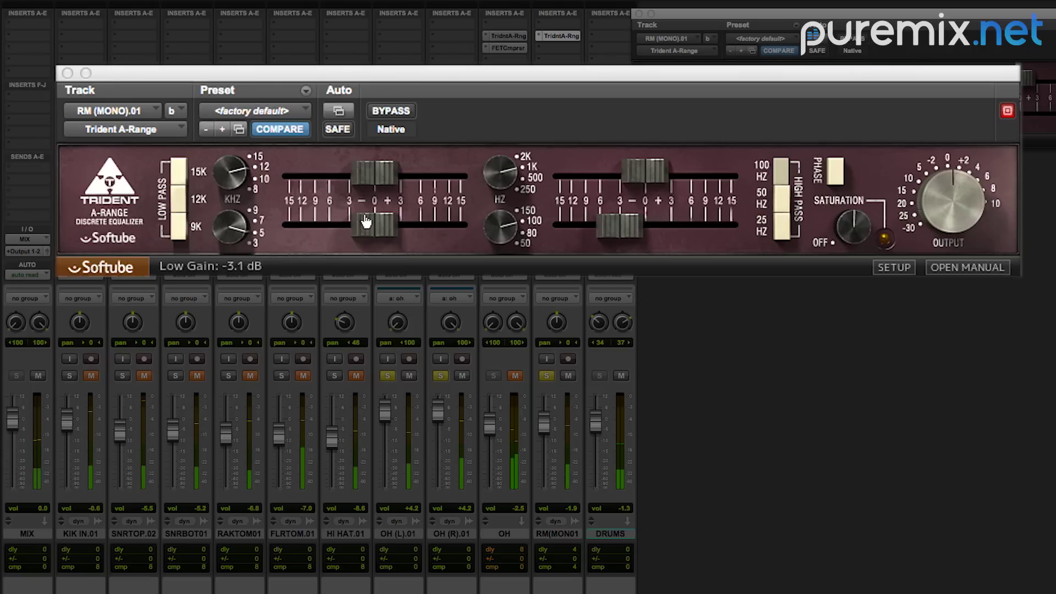
click(186, 206)
click(178, 225)
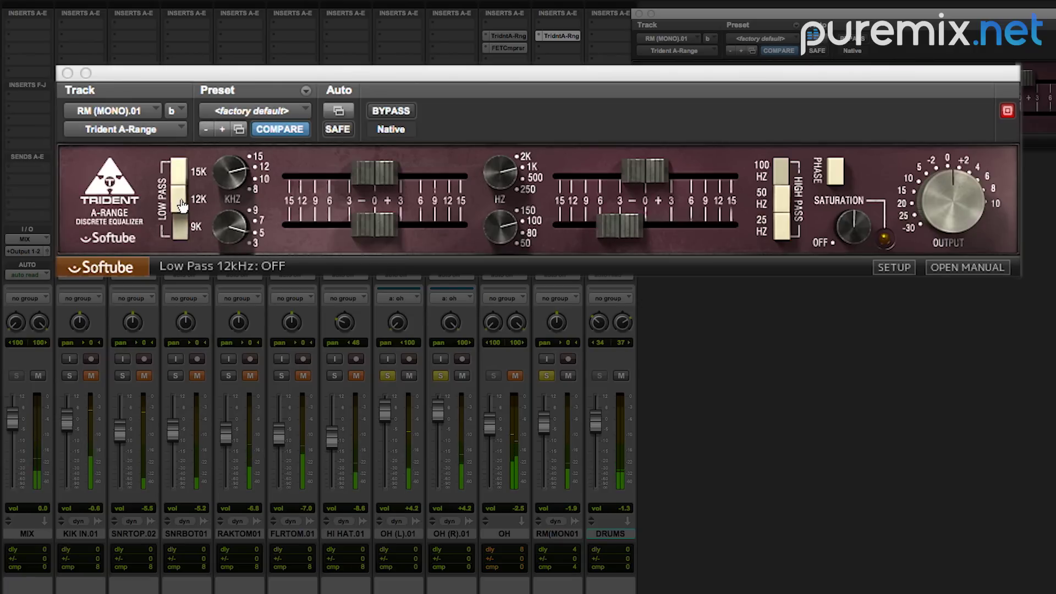
drag(853, 218, 905, 146)
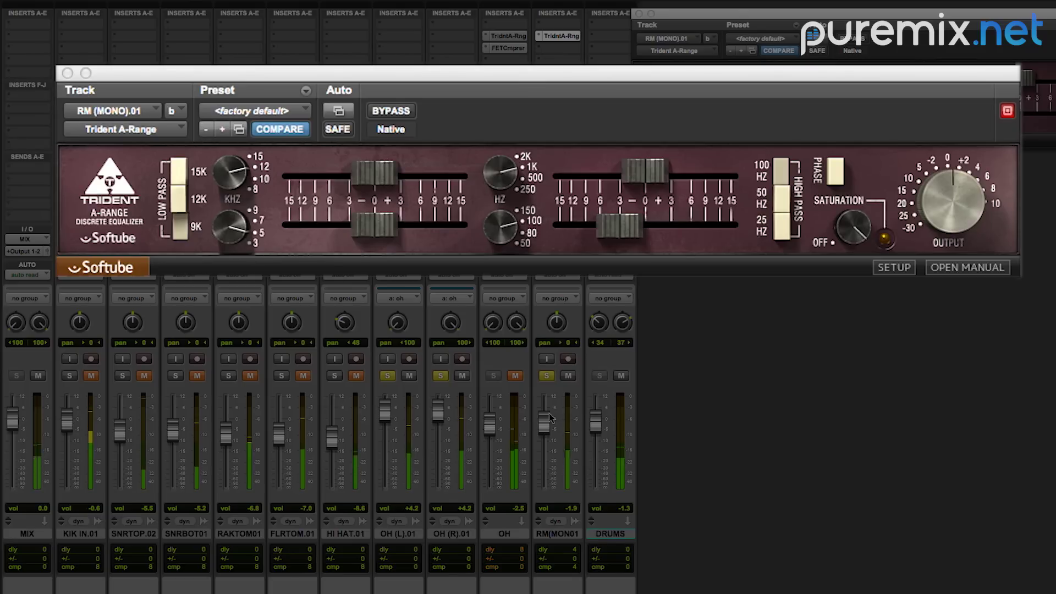
mouse_move(603, 224)
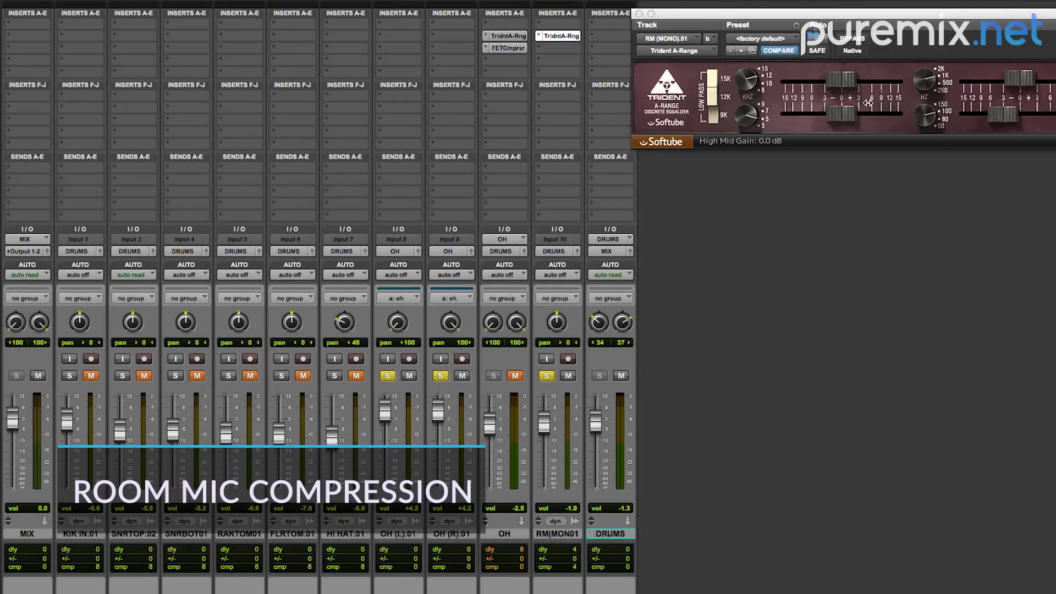
Insert the mono FET Compressor after the room mic's equalizer and raise its detector low cut to near the 200 Hz mark
click(542, 54)
mouse_move(604, 75)
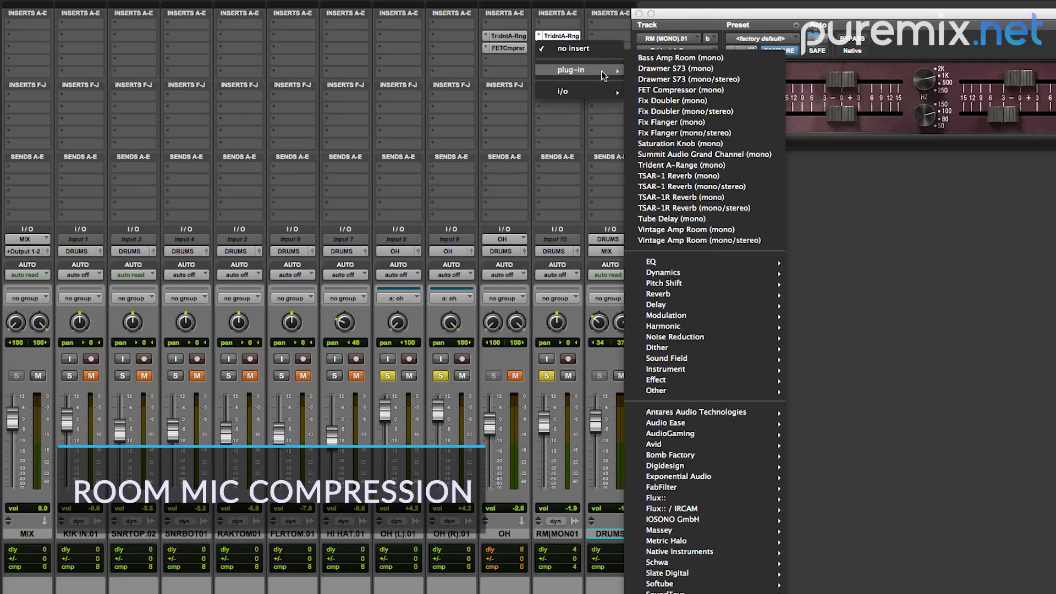
click(680, 89)
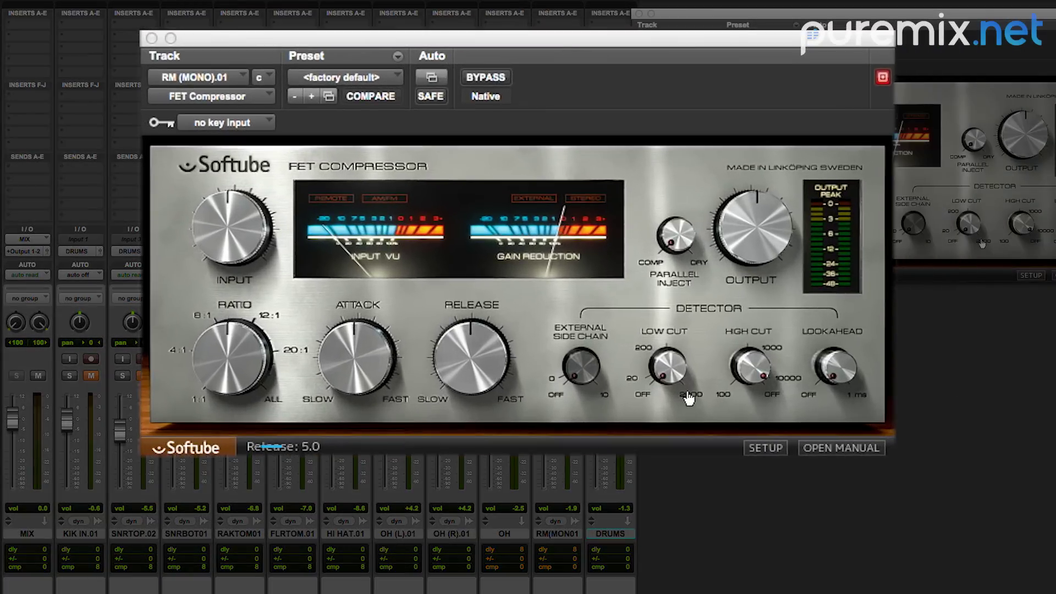
drag(675, 377, 677, 344)
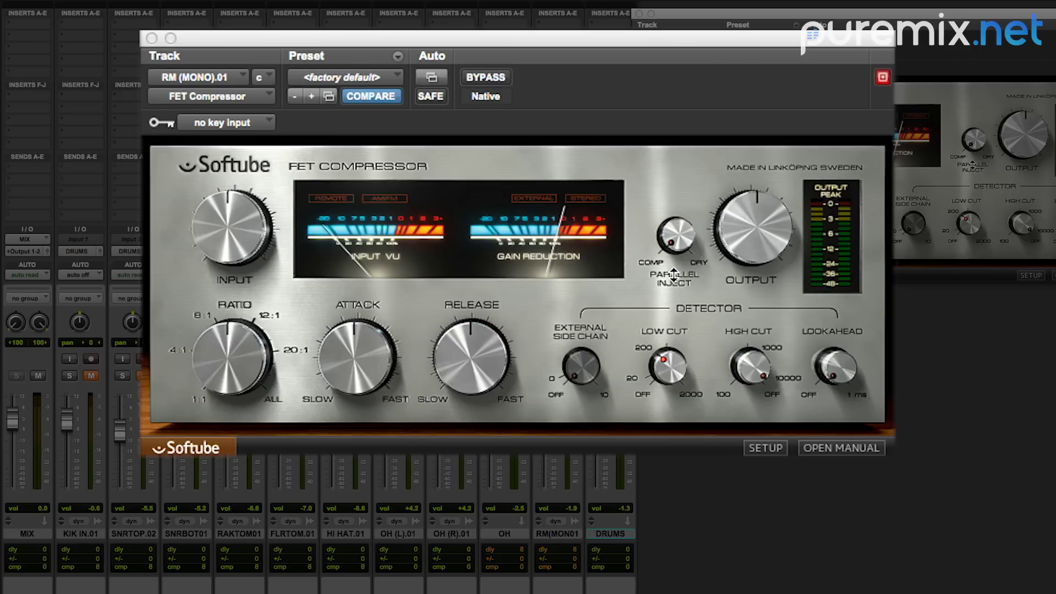
Set the room compressor's ratio between 4:1 and 8:1, its attack to 4.8 and its release fully fast
mouse_move(256, 354)
mouse_down()
mouse_move(253, 376)
mouse_move(254, 360)
mouse_up()
drag(370, 351, 372, 355)
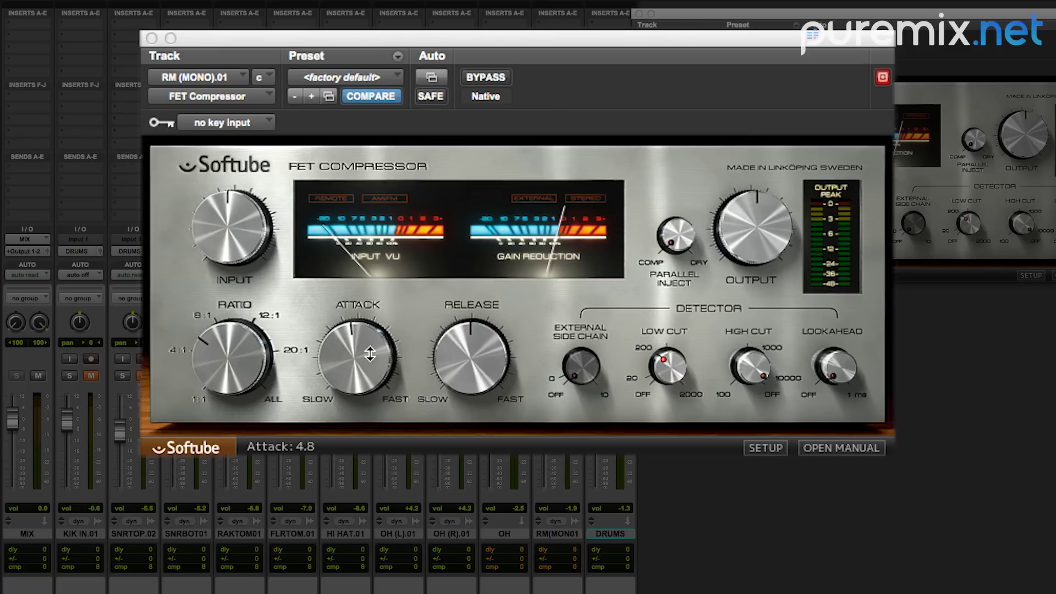
click(495, 343)
drag(494, 344, 515, 293)
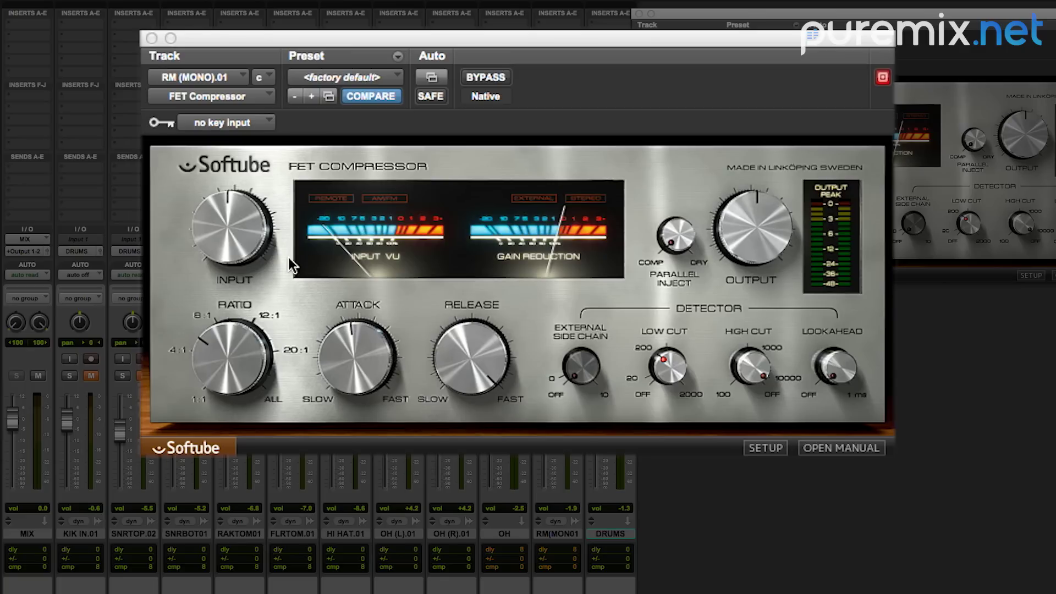
Raise the room compressor's input to 19.4 dB and lower its output to -10.2 dB, comparing the level with the bypassed signal
mouse_move(242, 232)
drag(243, 231, 258, 202)
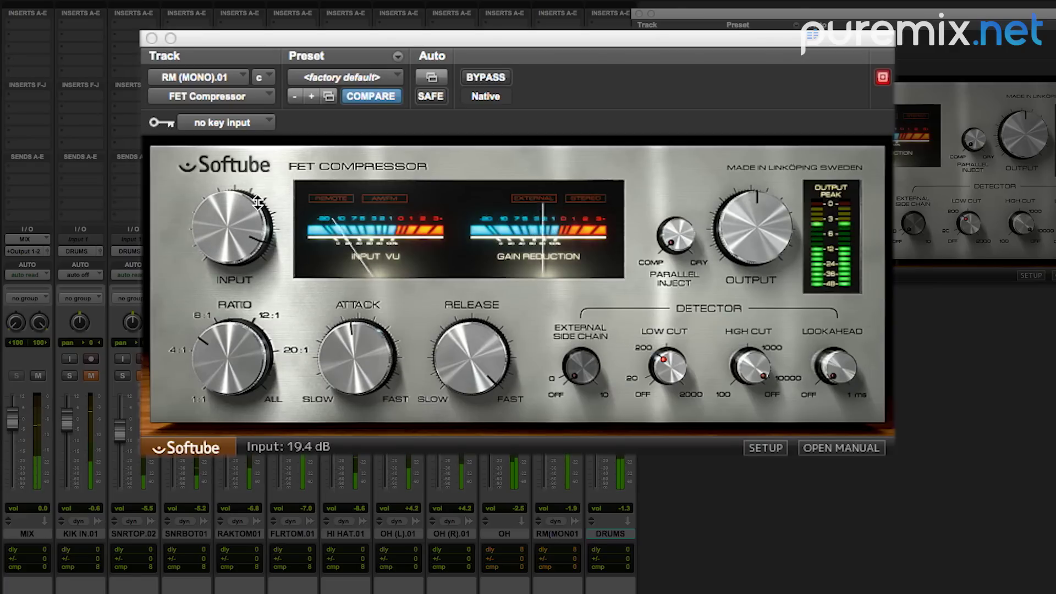
drag(738, 218, 739, 224)
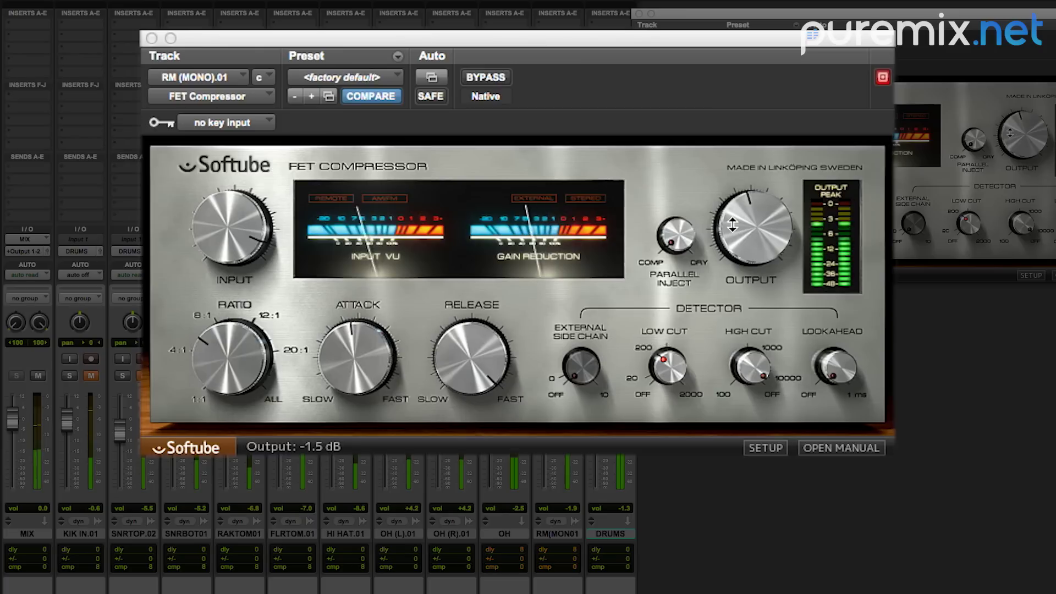
click(504, 80)
drag(743, 215, 742, 231)
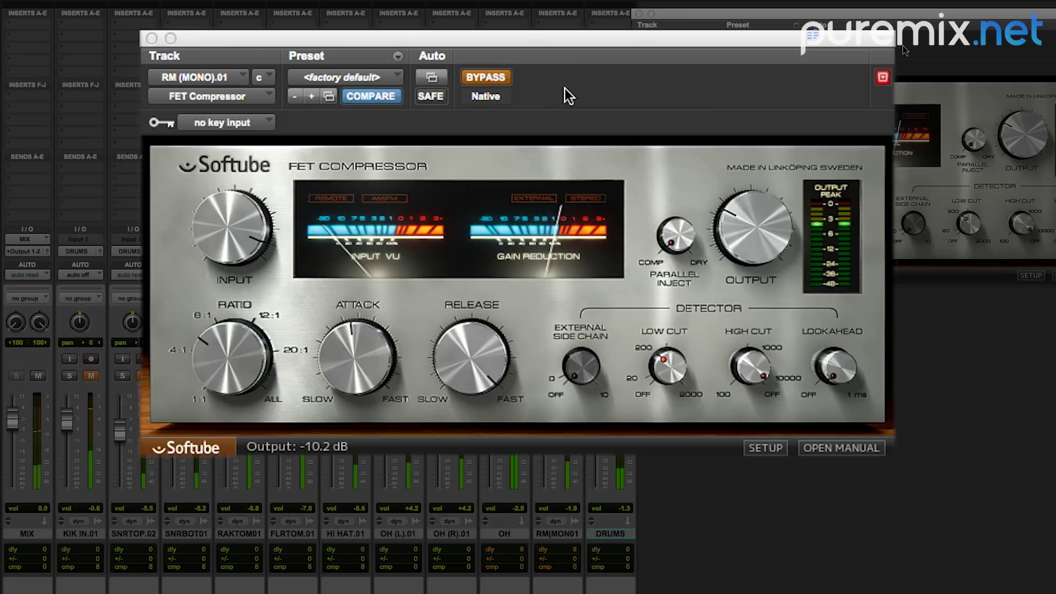
click(500, 77)
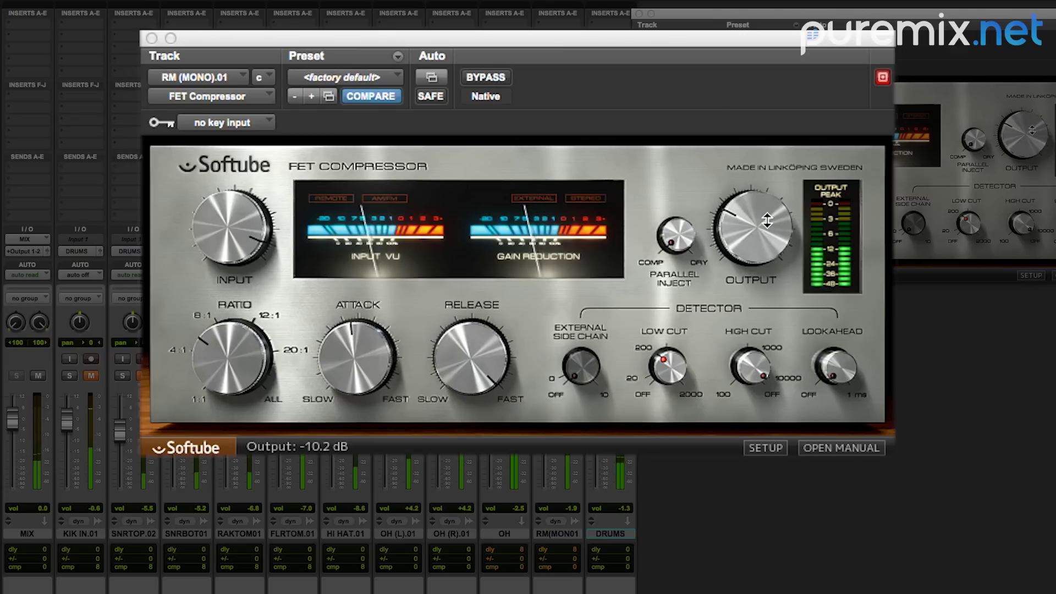
Drive the room compressor's input slightly harder, with its output at -8.6 dB and its attack turned toward fast
drag(241, 238, 240, 237)
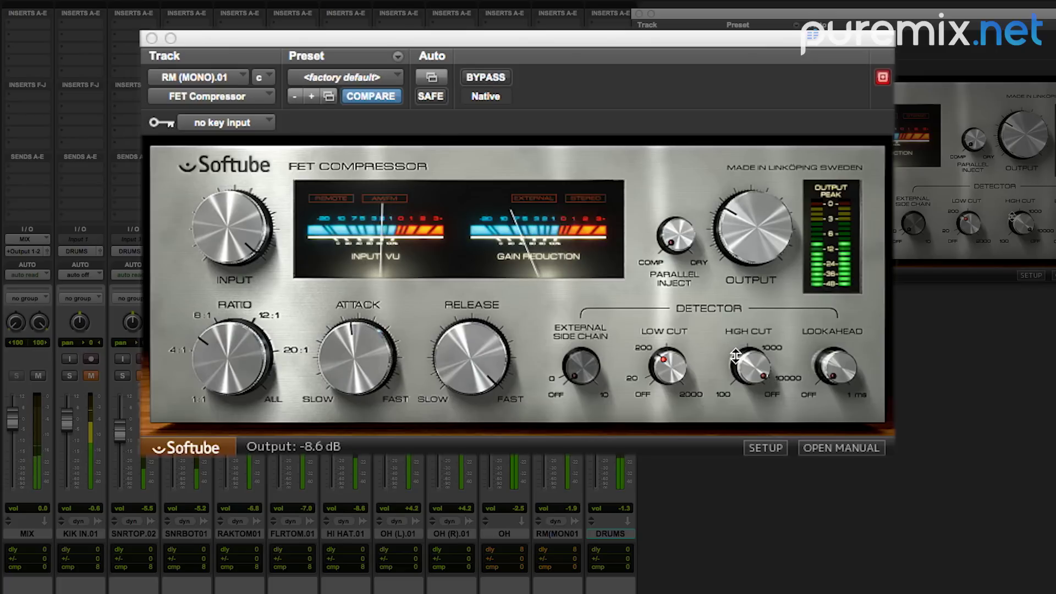
drag(376, 341, 368, 313)
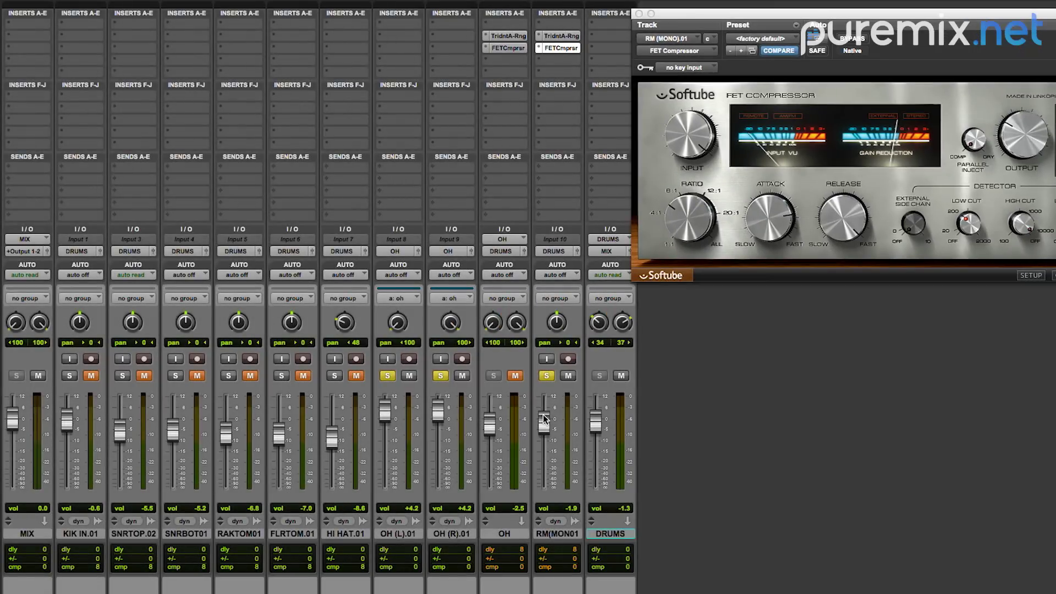
Blend the room mic in from silence during playback, setting its fader to -11.1 dB while comparing with it muted
drag(542, 414, 548, 526)
key(space)
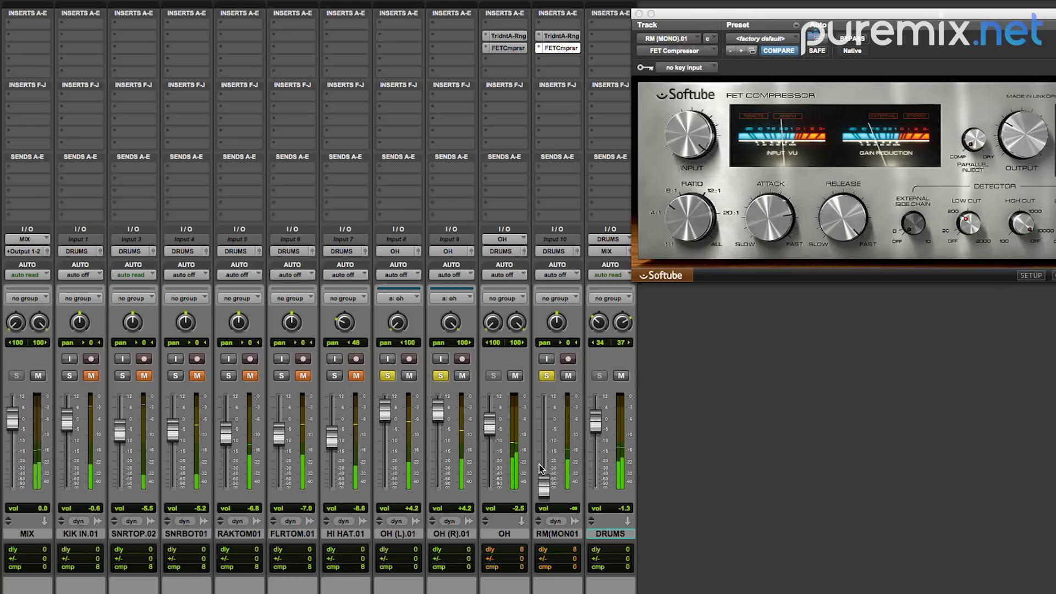
drag(542, 482, 547, 439)
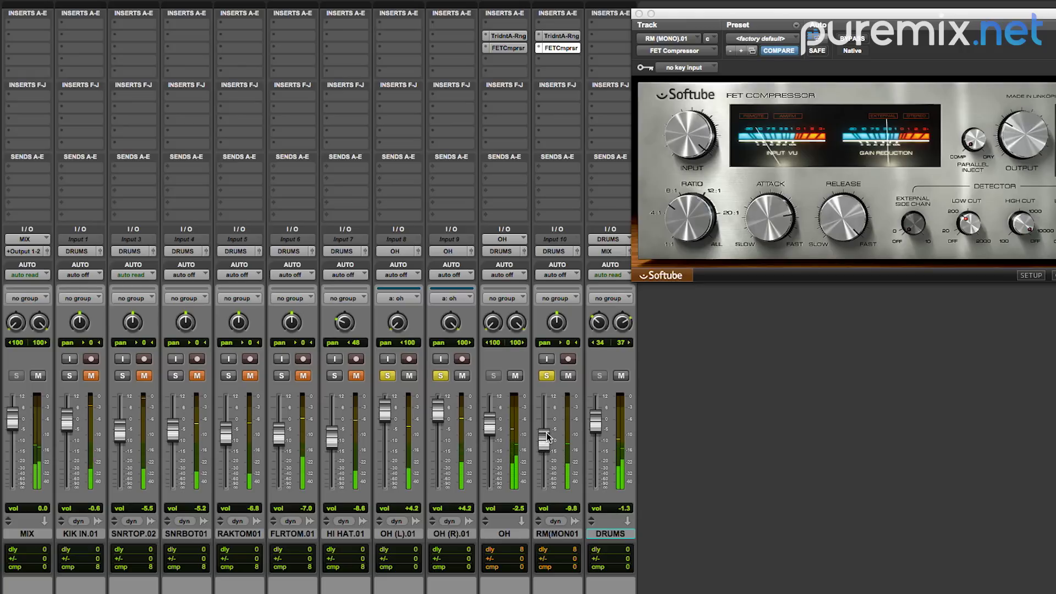
click(569, 375)
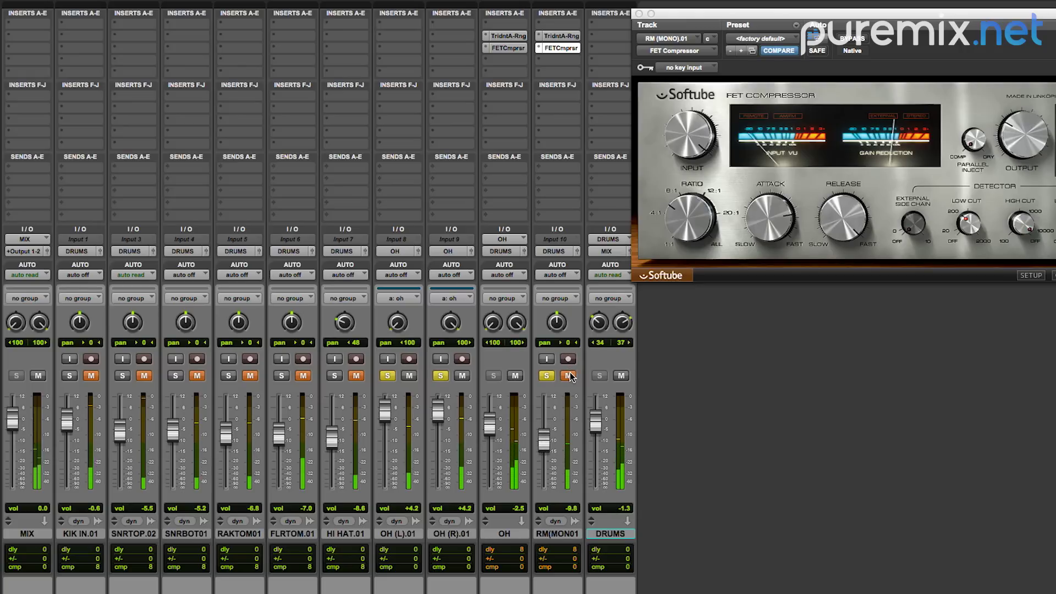
drag(548, 436, 548, 446)
click(568, 376)
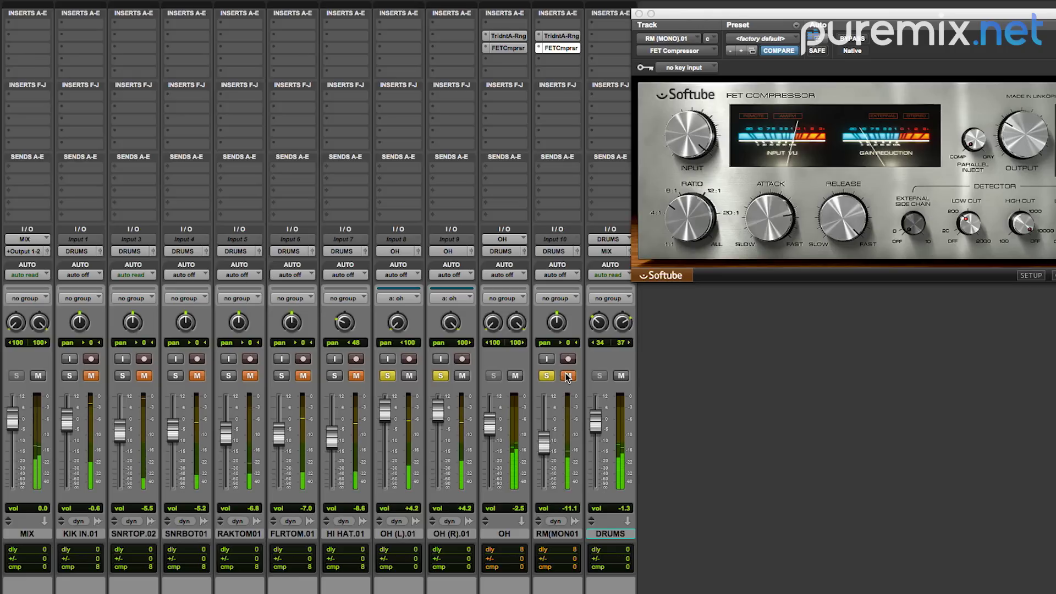
click(567, 376)
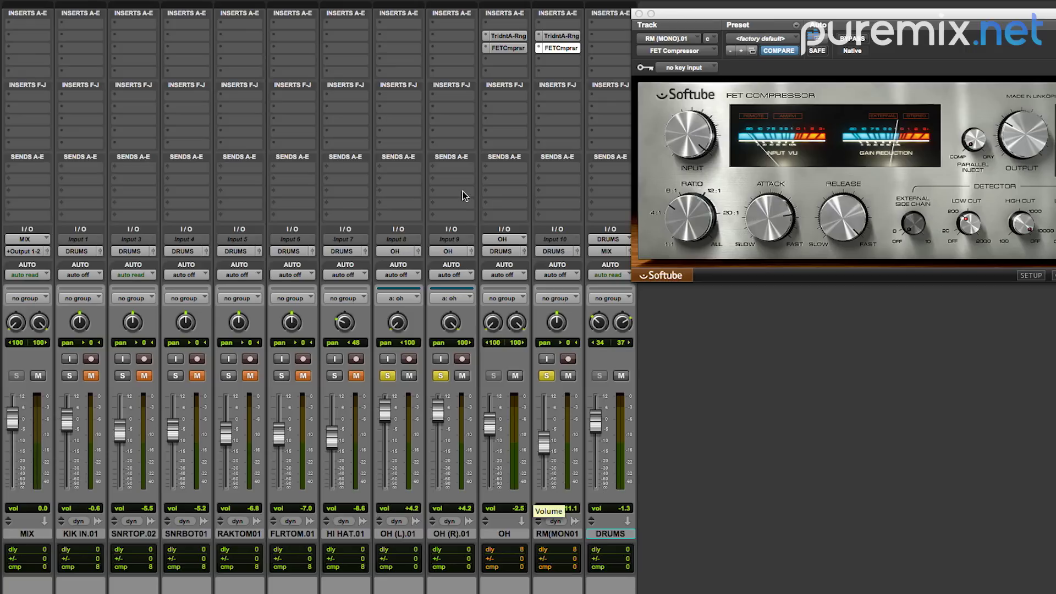
Open the FET Compressor on the OH track and raise its parallel inject partway toward dry
click(519, 51)
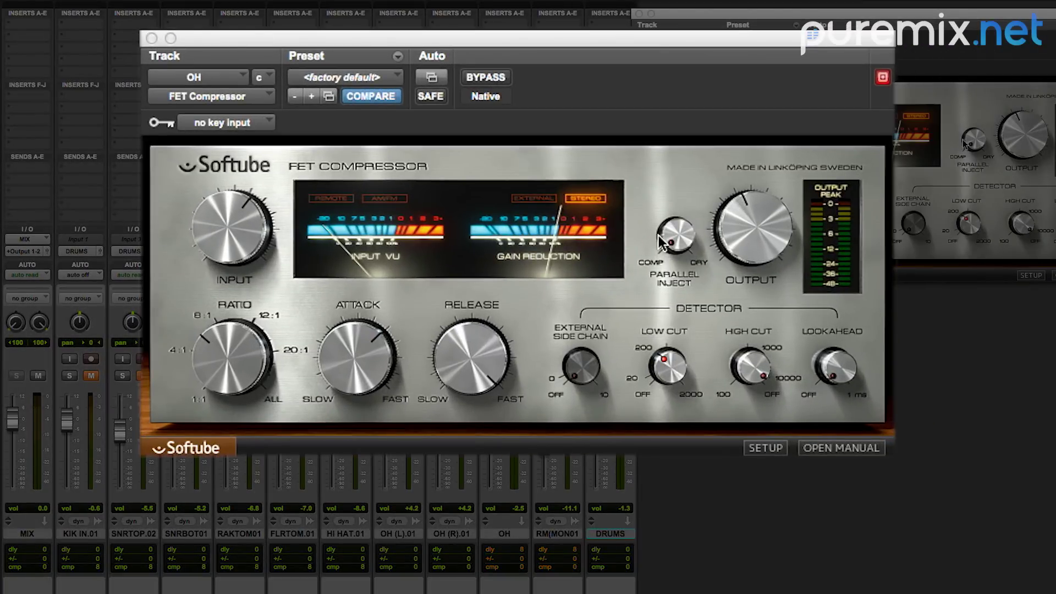
mouse_move(669, 243)
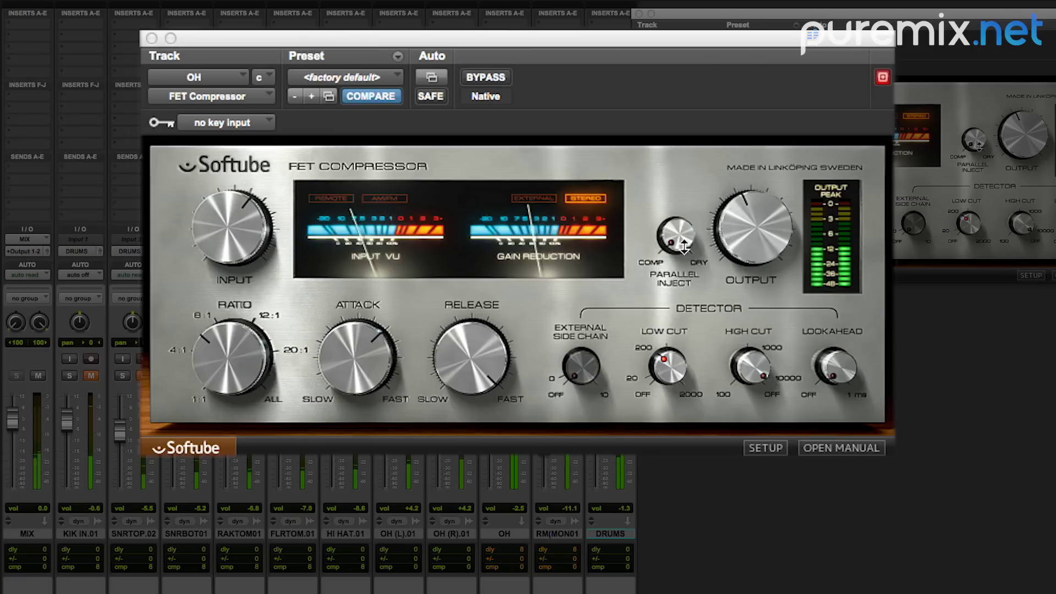
drag(671, 240, 683, 216)
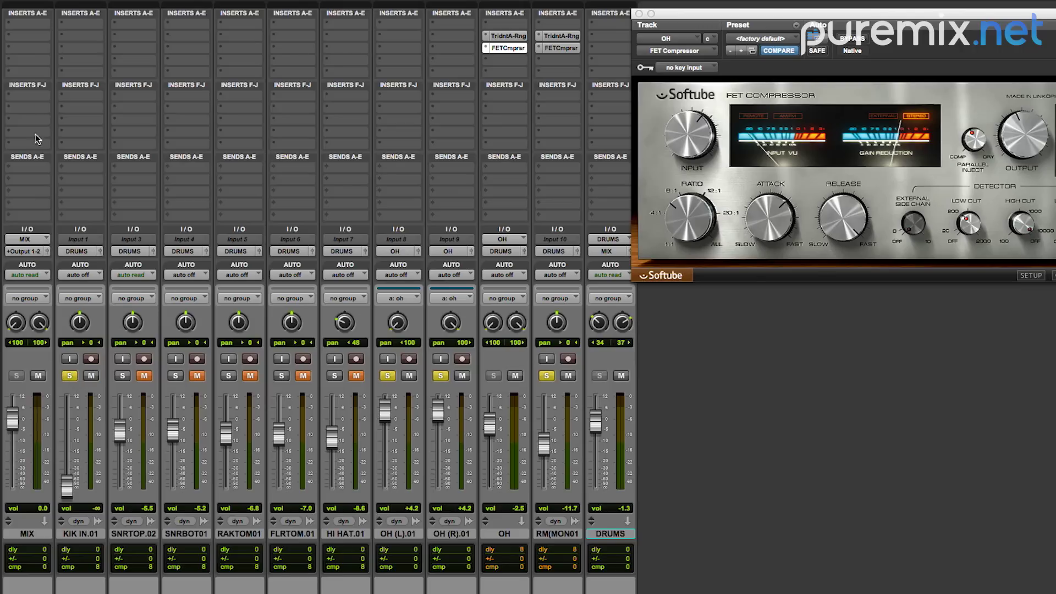
Insert the mono FET Compressor in the second insert slot of the KIK IN.01 track
click(62, 39)
mouse_move(69, 57)
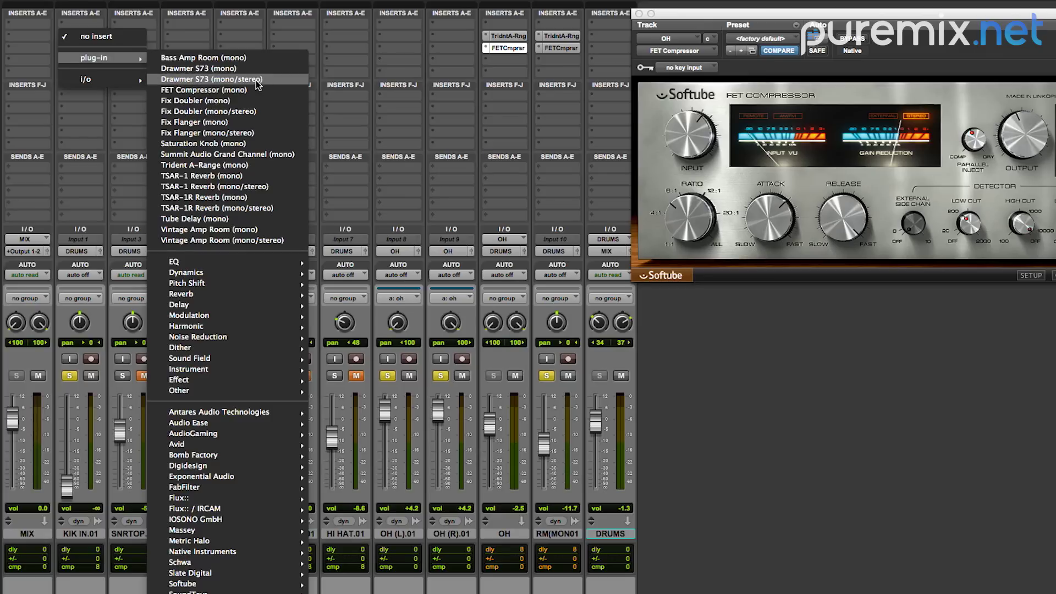
click(246, 91)
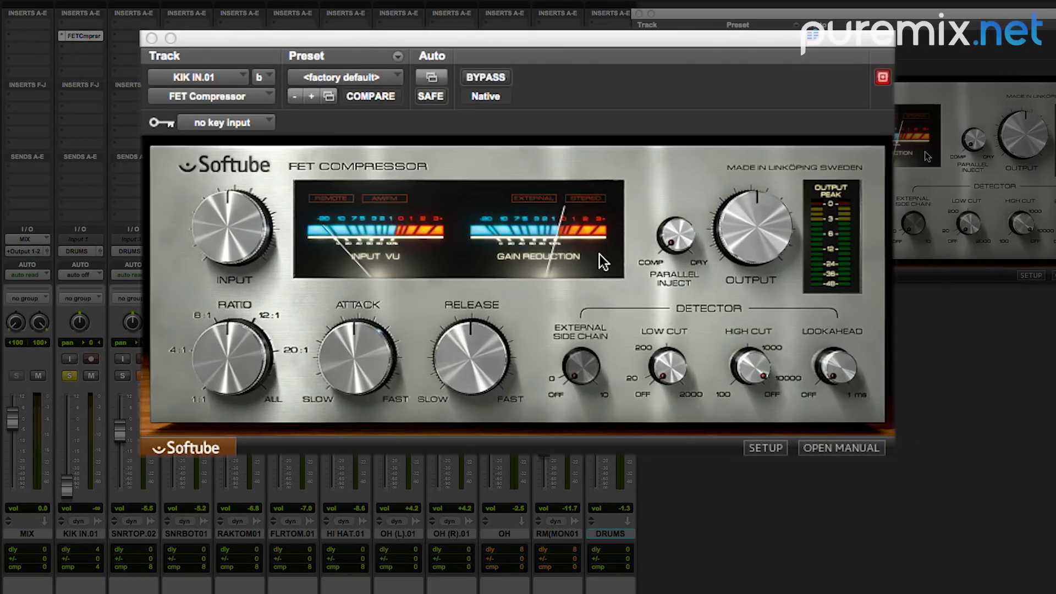
Raise the kick compressor's detector low cut below the 200 Hz mark and set release 8.8, attack 3.7 and ratio 4.8
mouse_move(671, 377)
drag(671, 377, 666, 353)
drag(482, 365, 484, 326)
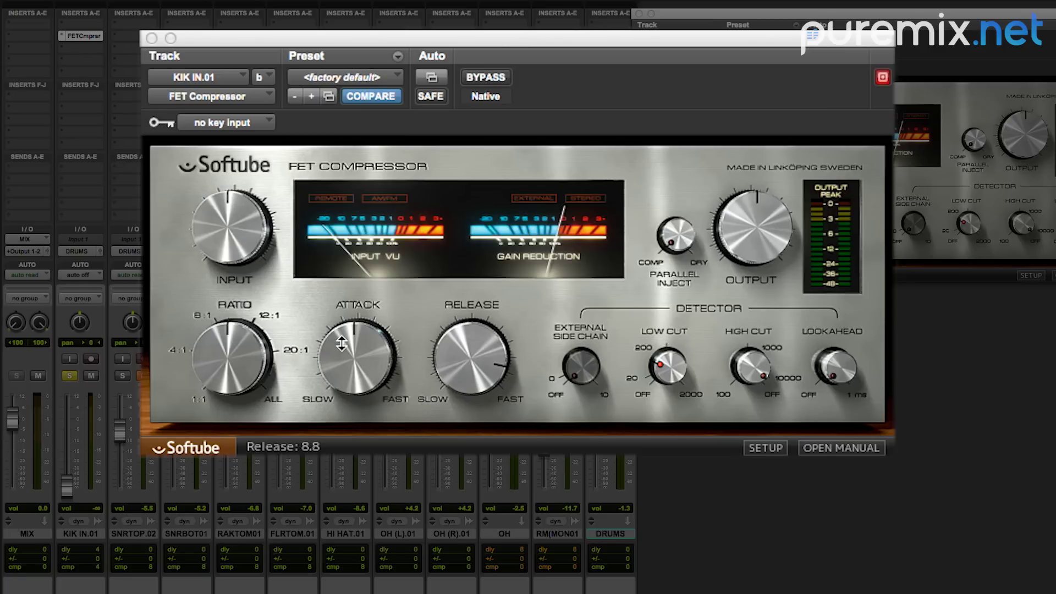
drag(341, 344, 338, 355)
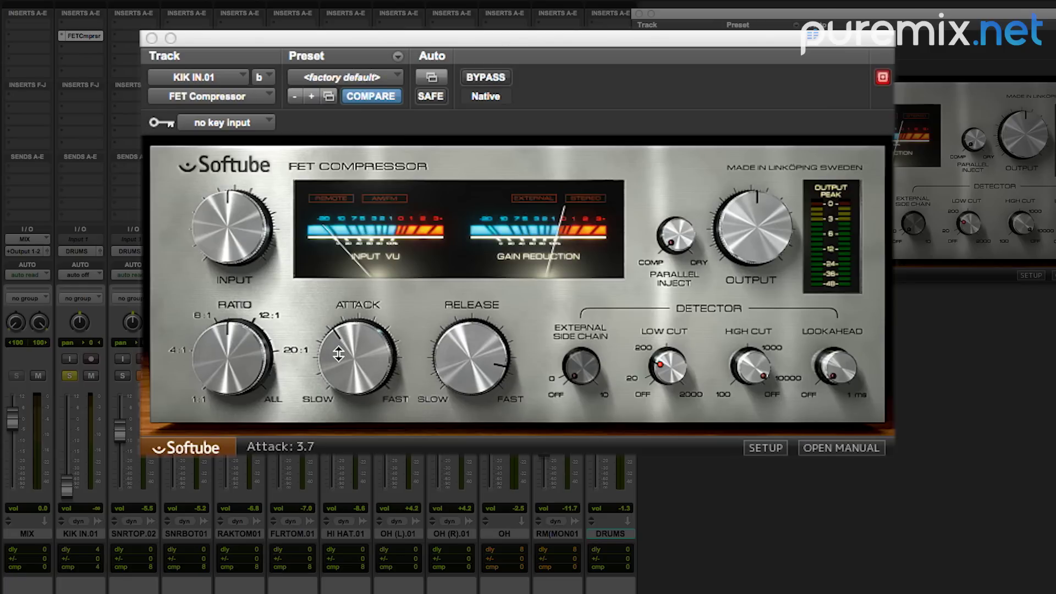
mouse_move(447, 355)
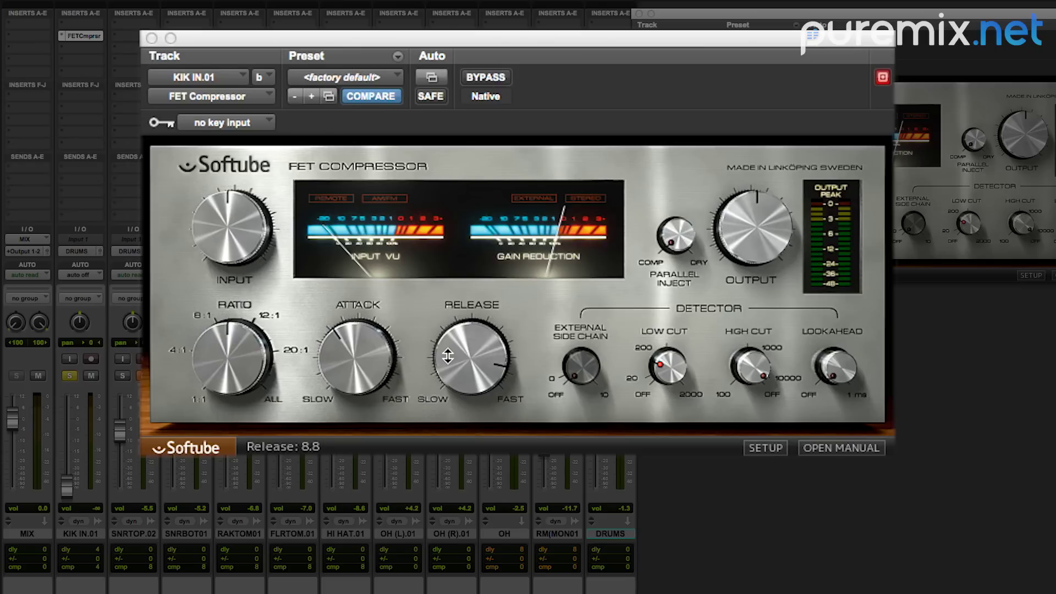
drag(229, 361, 224, 385)
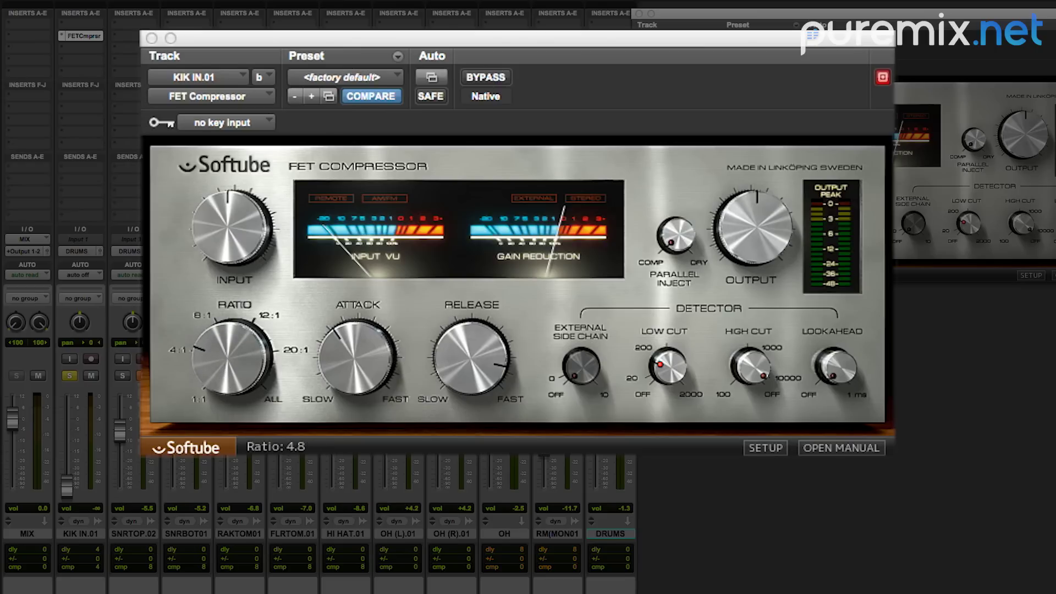
Solo only the kick track and bring its fader up from silence to just below 0 dB
key(shift+s)
click(69, 376)
drag(66, 487, 64, 472)
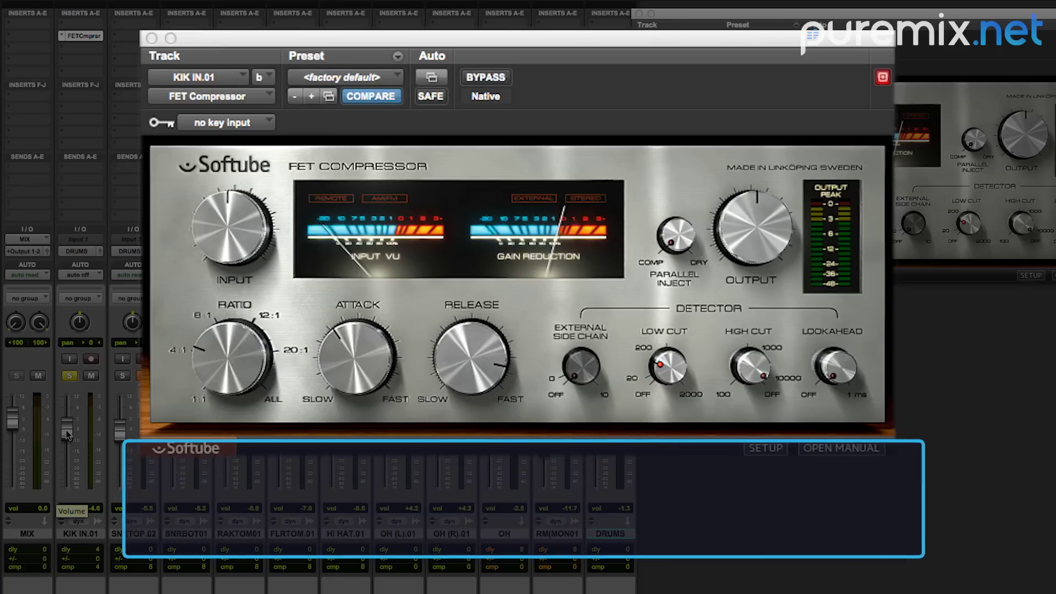
drag(66, 431, 76, 423)
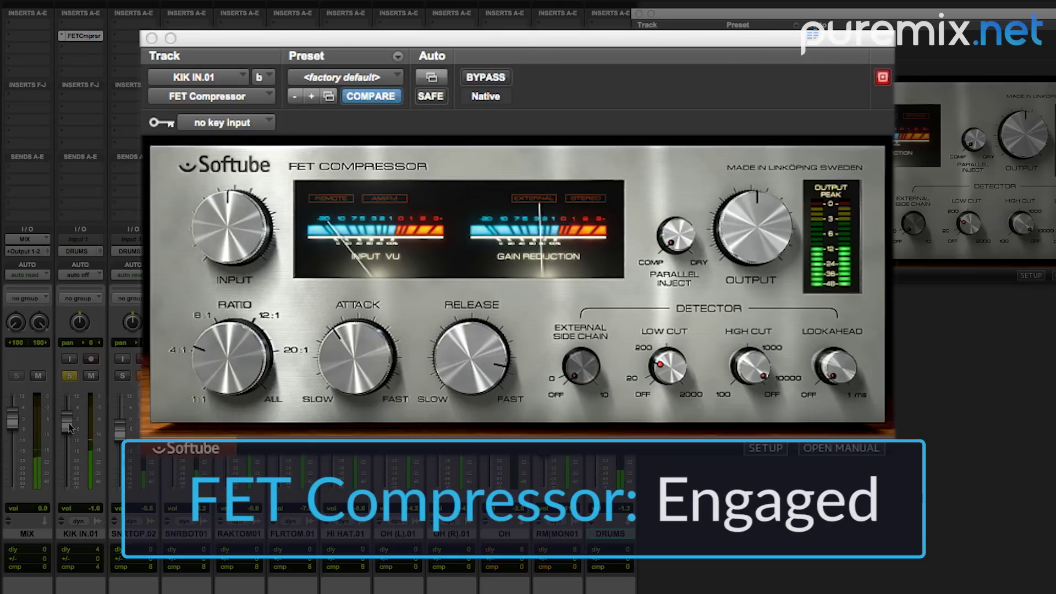
Compare the kick compressor with bypass, raise its output to 3.4 dB and set its detector low cut to 101 Hz
click(473, 79)
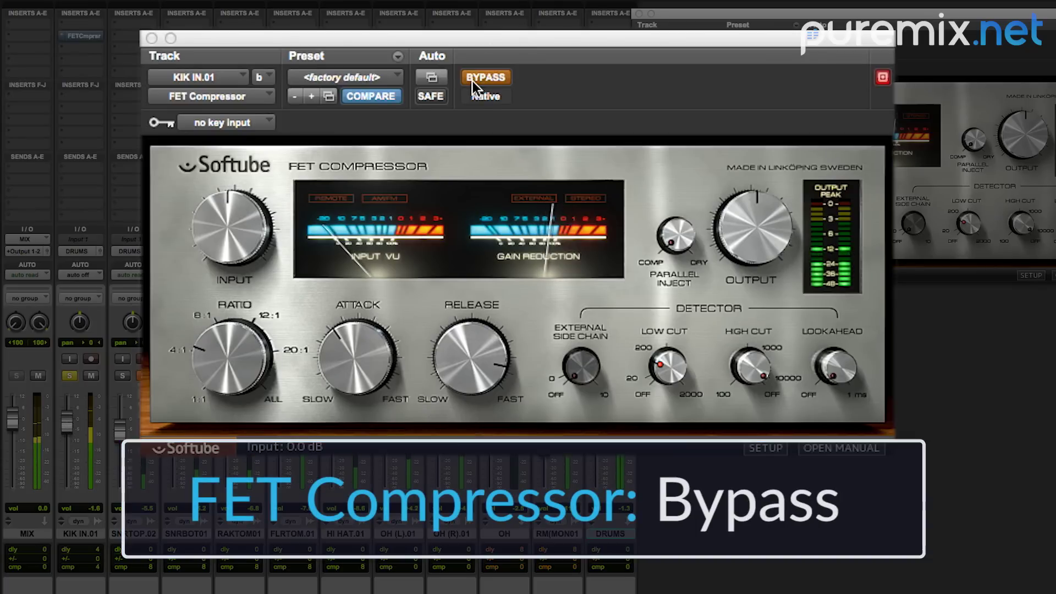
click(503, 81)
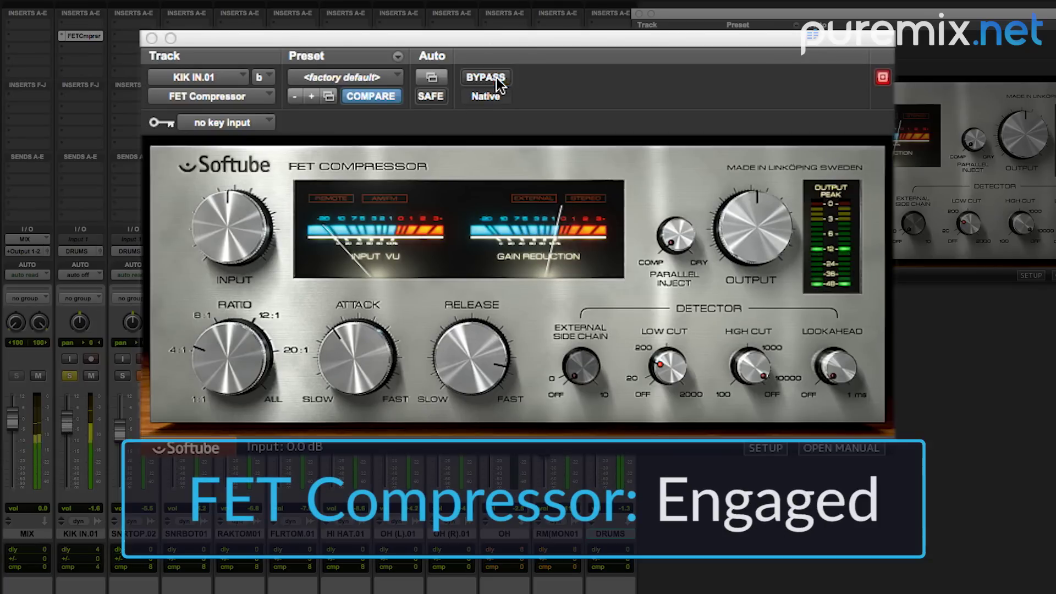
drag(705, 199, 705, 187)
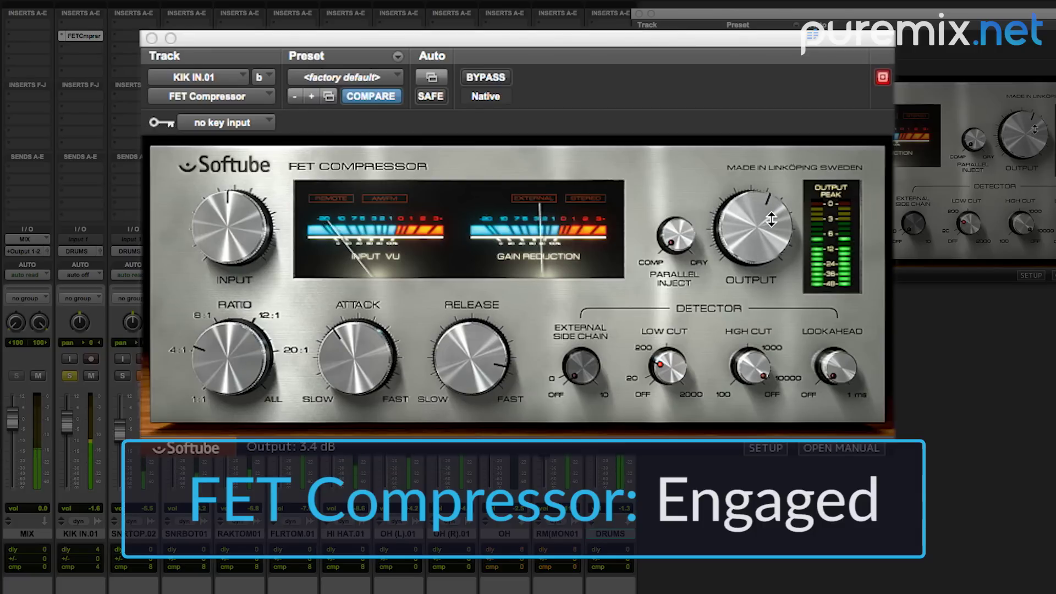
drag(667, 367, 667, 364)
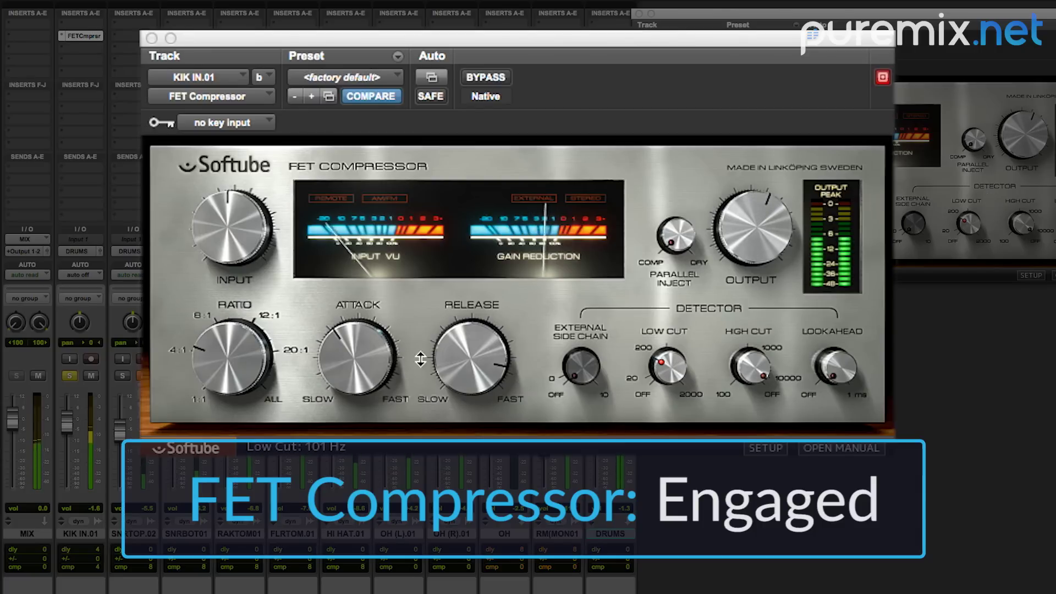
Set the kick compressor's release fully fast, its input to 1.4 dB and a slower attack, checking the result against bypass
drag(457, 360, 461, 339)
drag(228, 258, 229, 242)
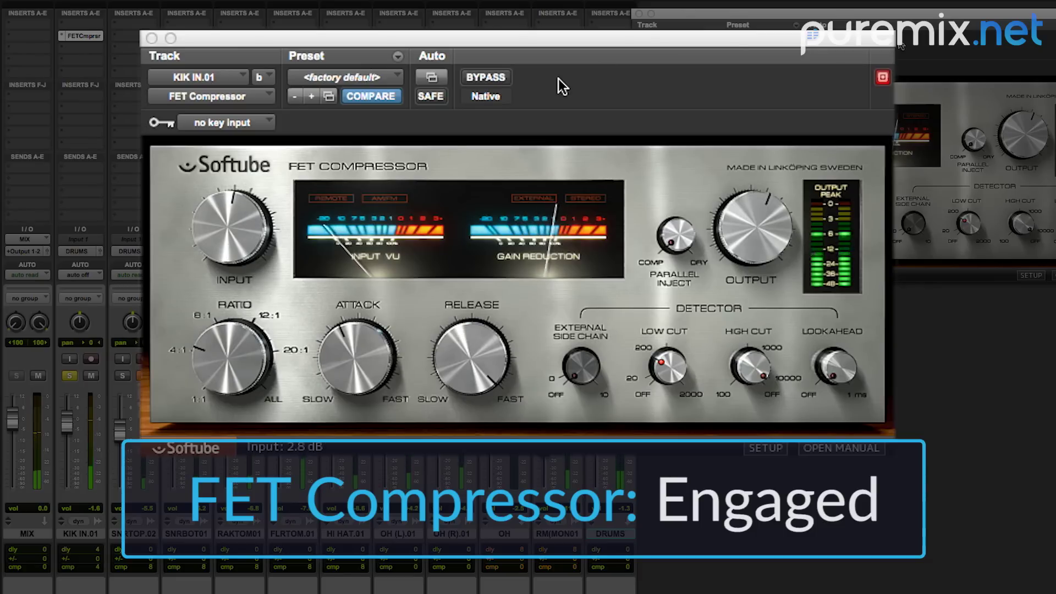
click(496, 80)
click(496, 80)
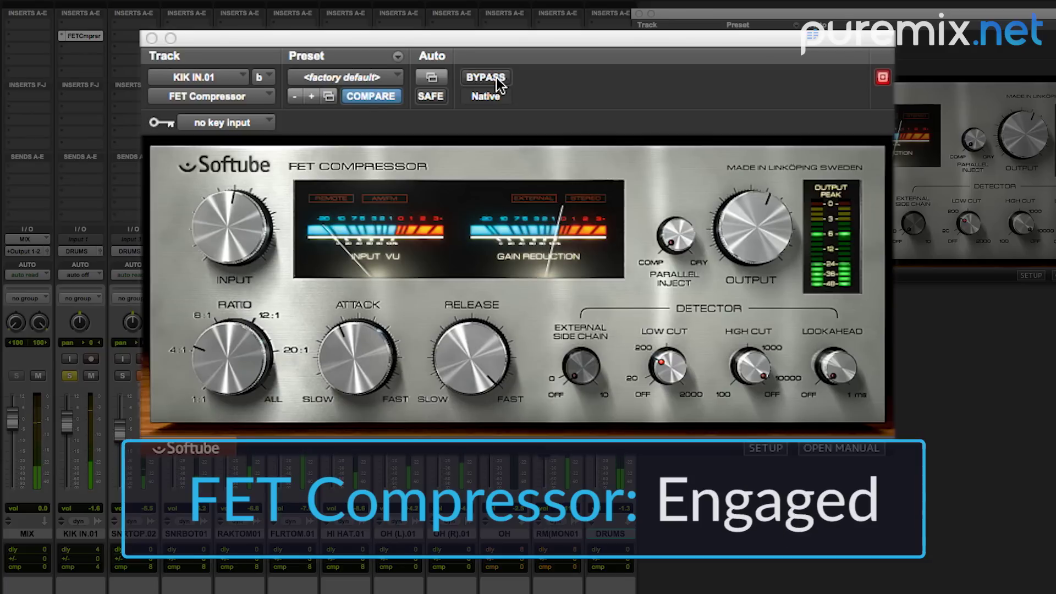
drag(290, 234, 296, 247)
drag(357, 367, 355, 373)
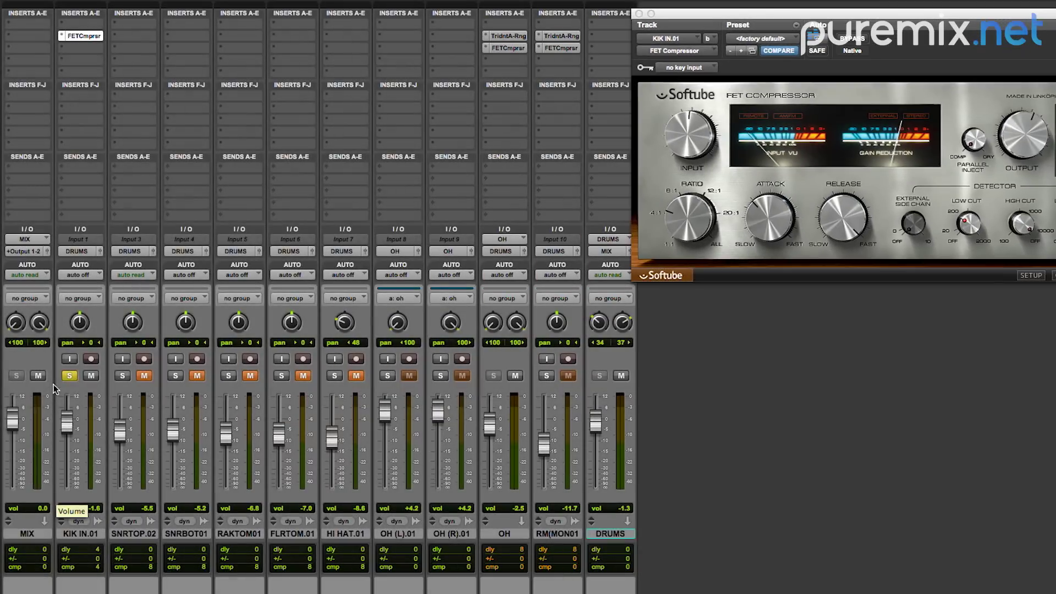
Blend the kick in from silence against the overheads and room during playback, setting its fader to 0.0 dB
drag(67, 429, 70, 538)
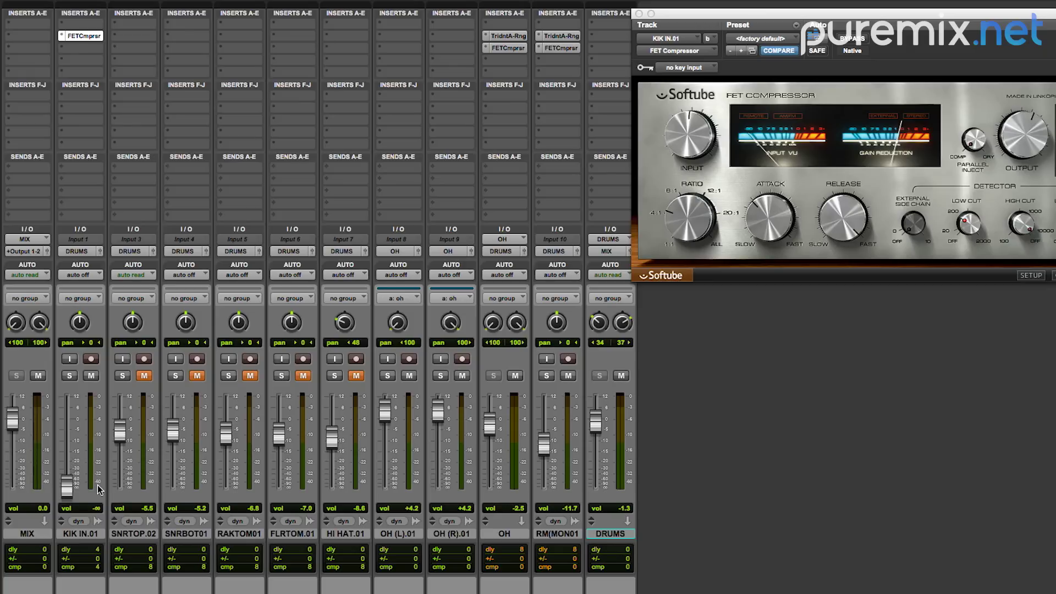
key(space)
drag(67, 489, 69, 420)
Compare the drum blend with the room mic muted and unmuted, and set the room mic fader to -12.6 dB
click(571, 374)
click(571, 376)
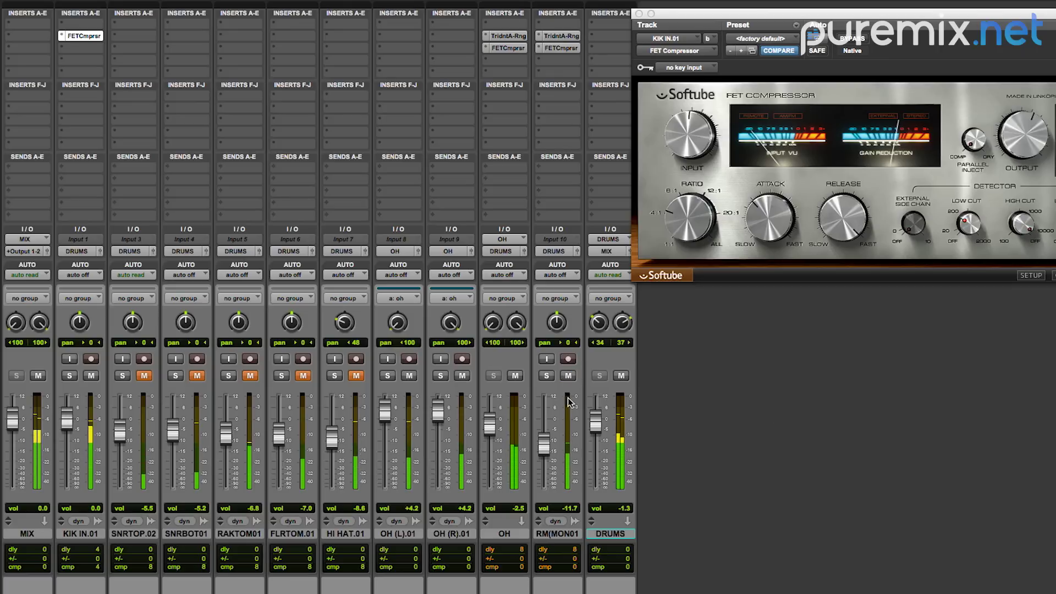
drag(546, 440, 549, 446)
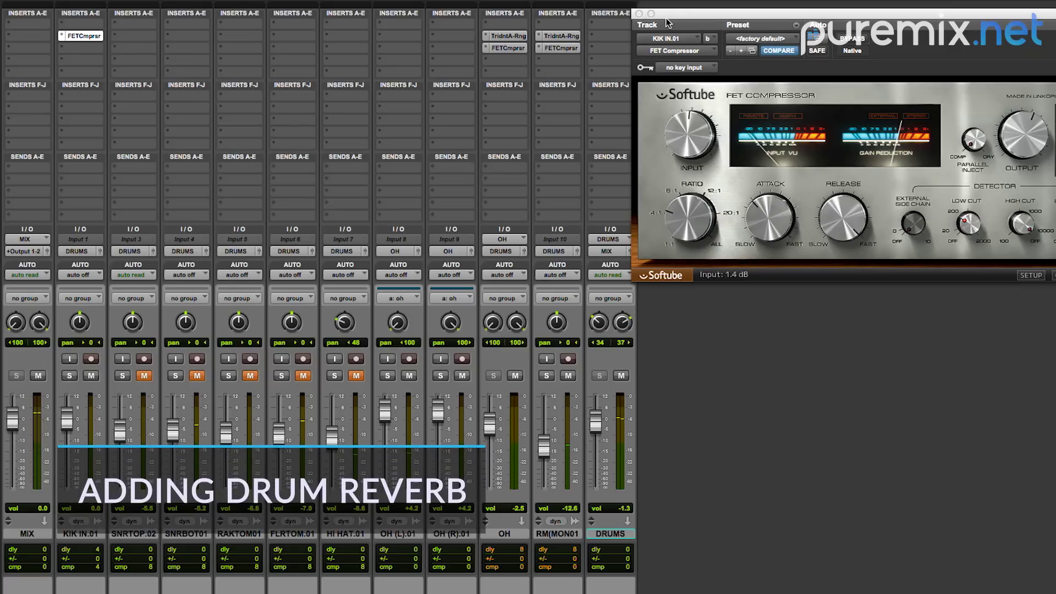
Close the kick compressor and insert a stereo TSAR-1 Reverb on the OH track after its FET Compressor
click(638, 13)
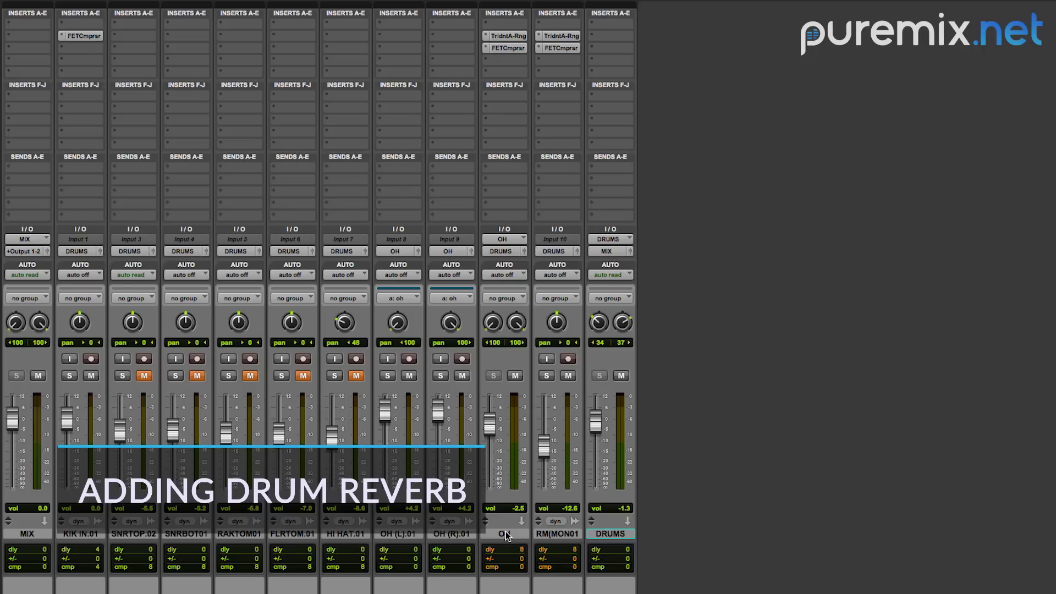
click(507, 535)
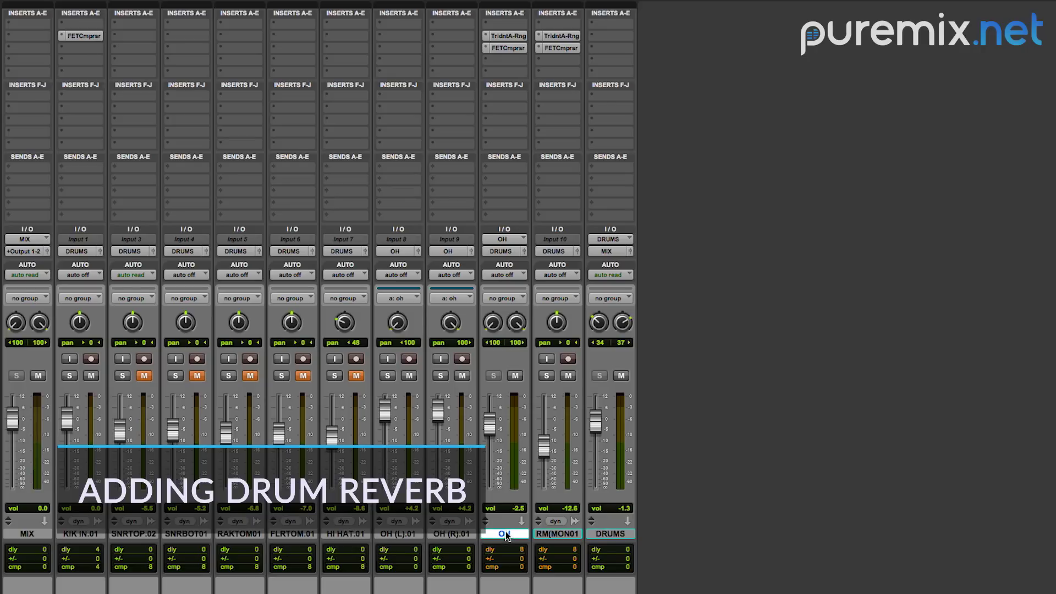
click(491, 59)
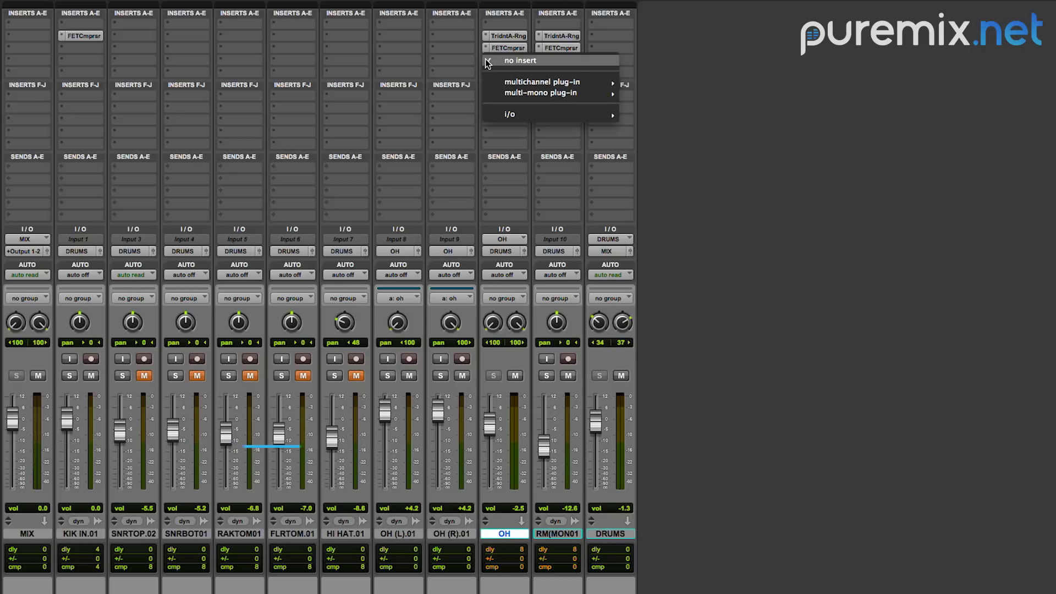
mouse_move(505, 82)
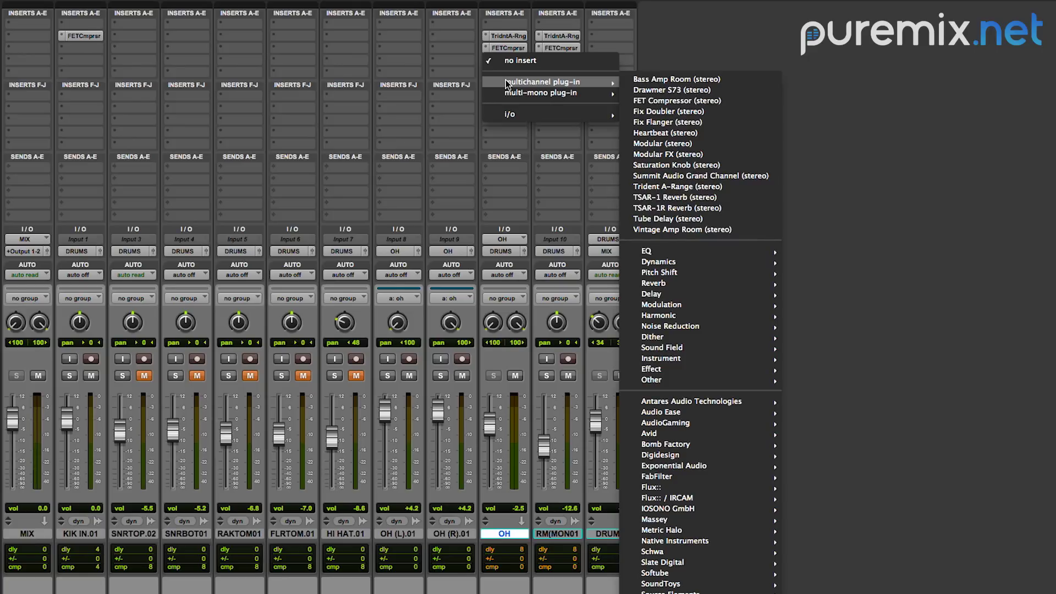
click(715, 197)
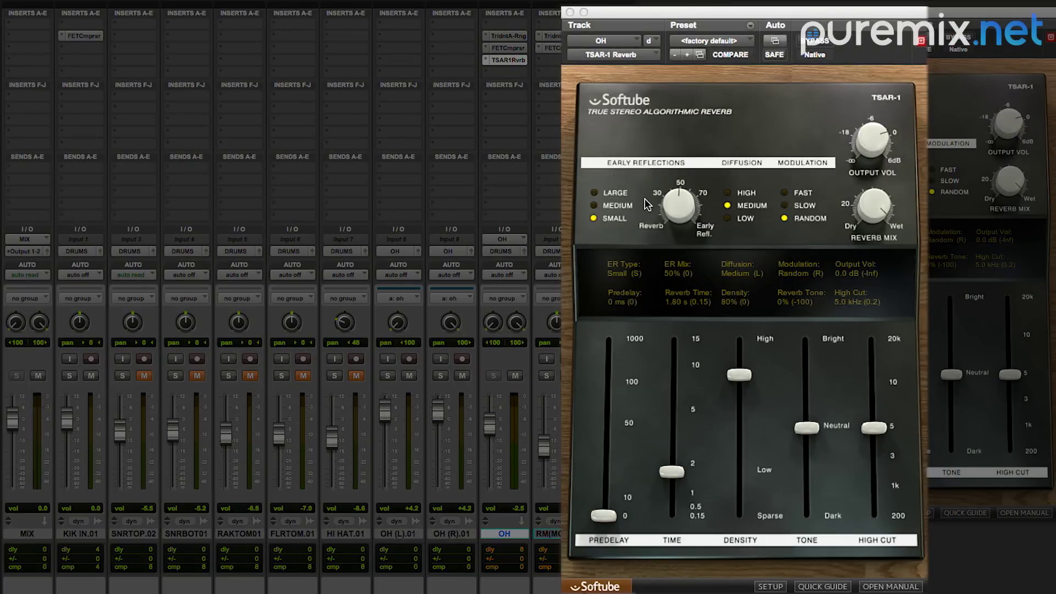
Set the overhead reverb to High diffusion, a 0.59 s reverb time and a reverb tone of -23%
click(731, 198)
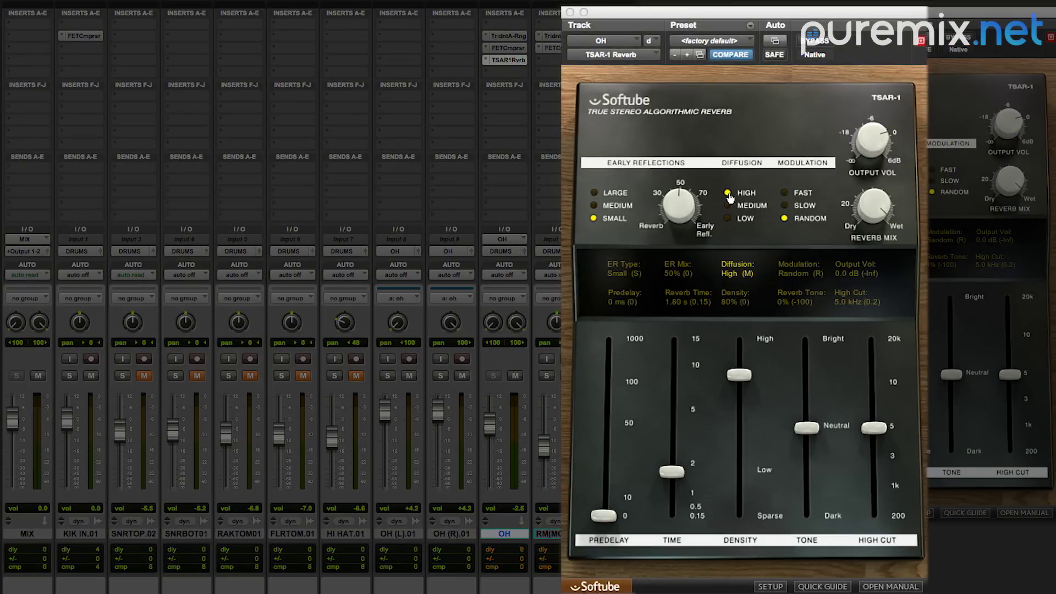
drag(672, 474, 672, 508)
drag(804, 428, 803, 447)
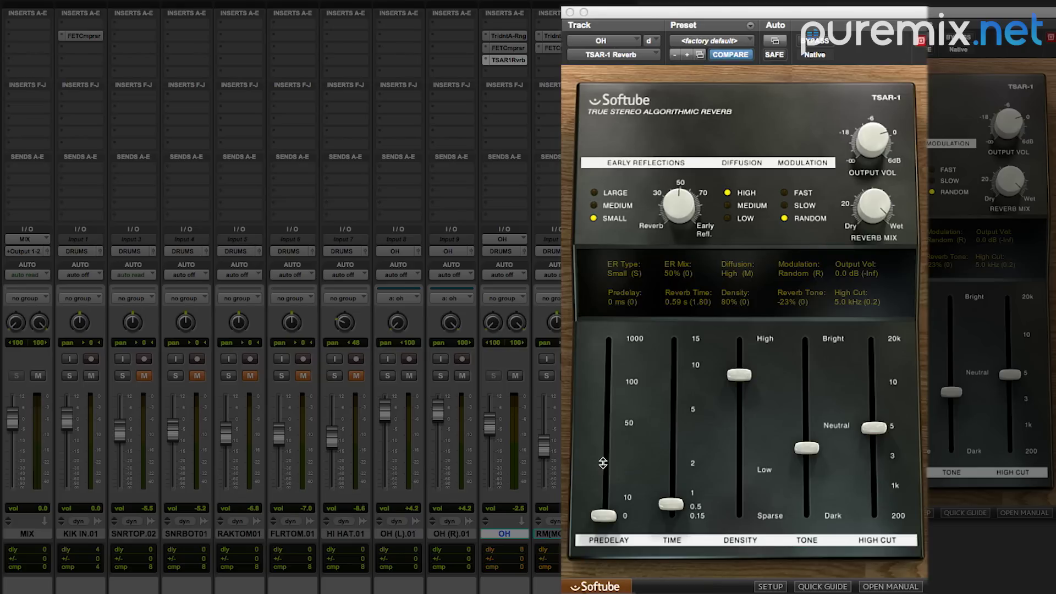
Blend the overhead reverb in from fully dry to a 29% mix during playback, and shorten its time to 0.42 s
drag(873, 204, 873, 253)
key(space)
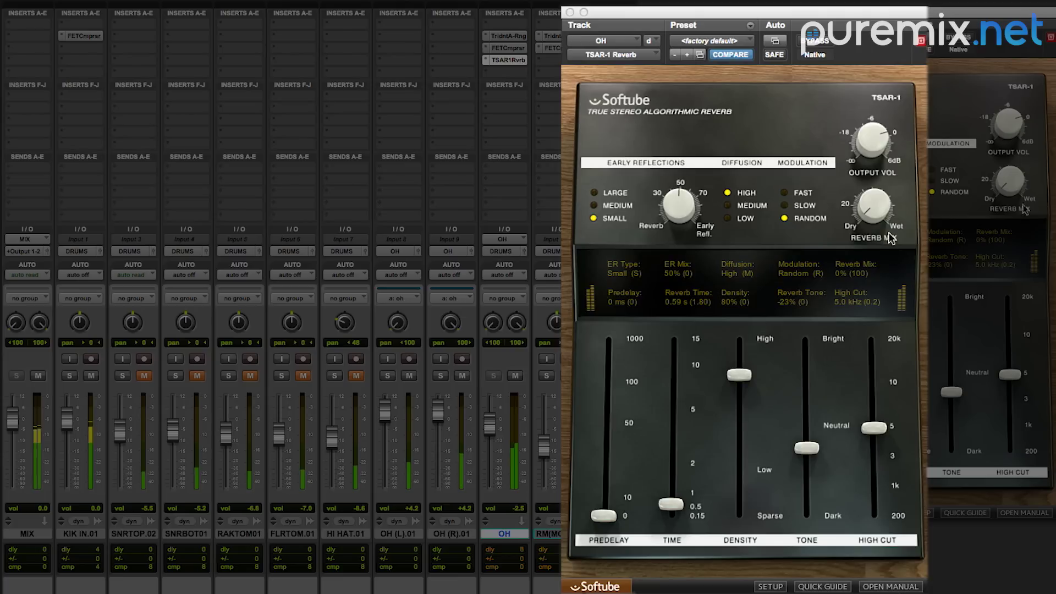
drag(880, 212, 886, 176)
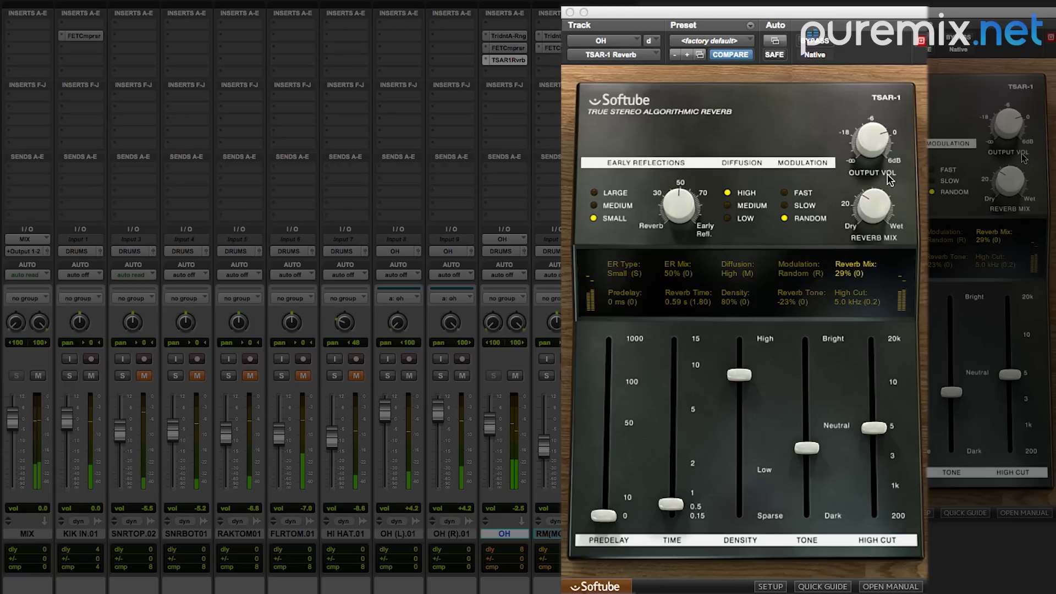
drag(670, 504, 672, 508)
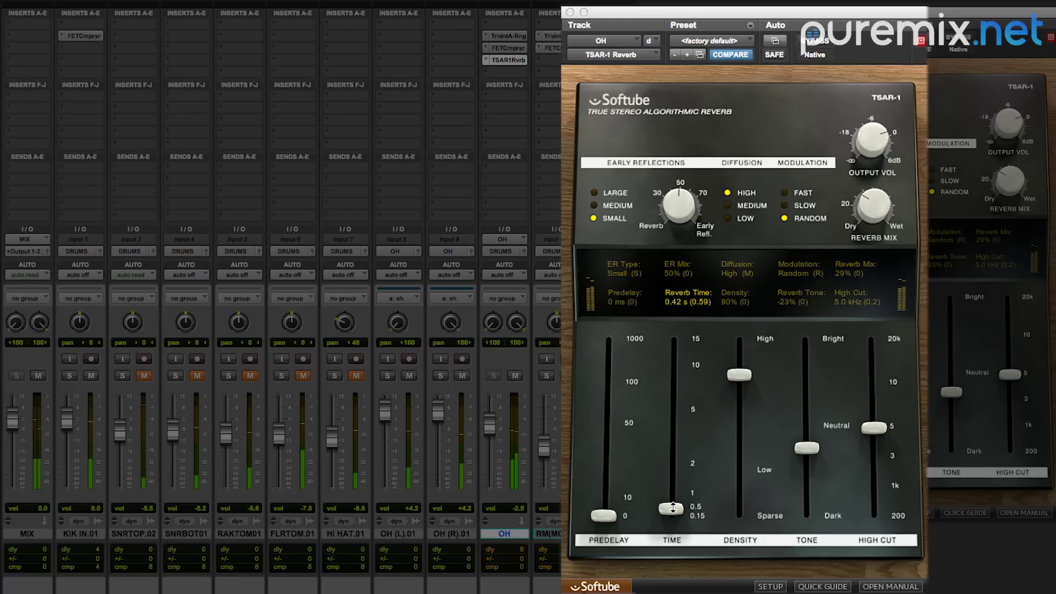
Lower the room mic fader to -16.1 dB and set the reverb's early reflections mix to 75% while soloing the overheads
drag(546, 451, 546, 465)
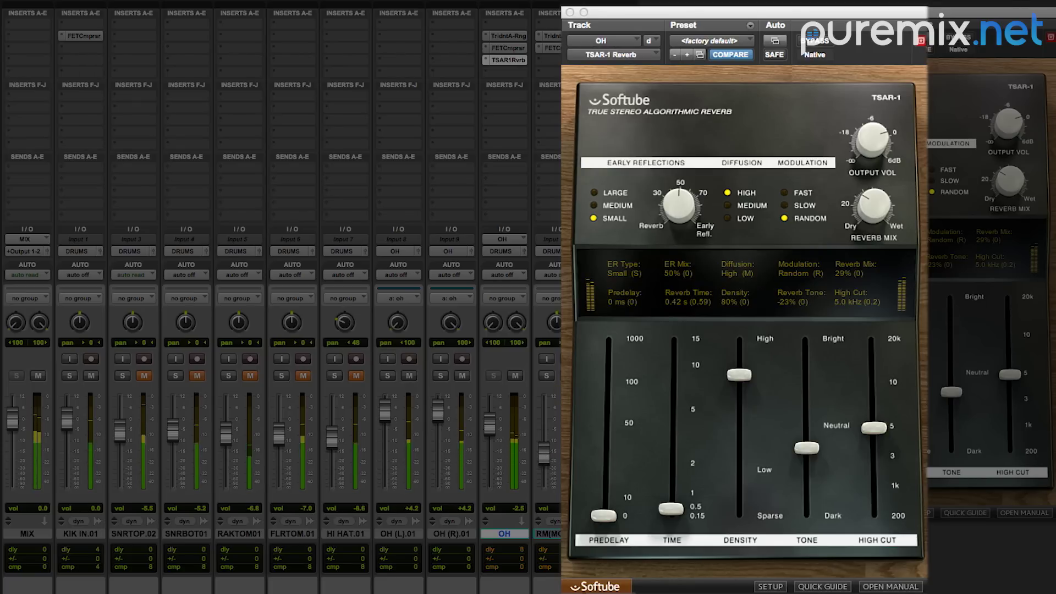
click(442, 375)
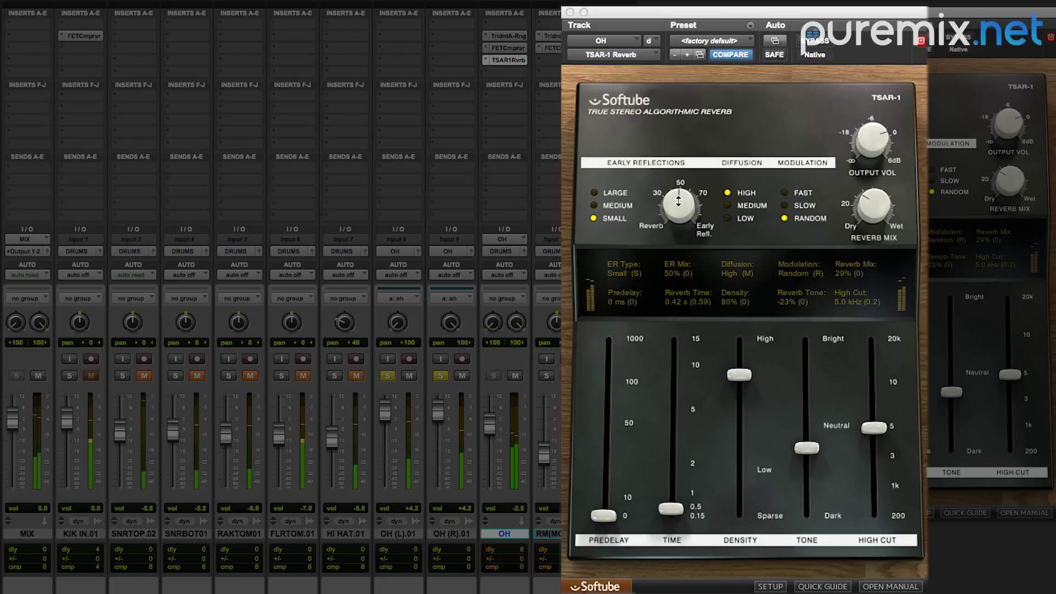
drag(675, 202, 693, 140)
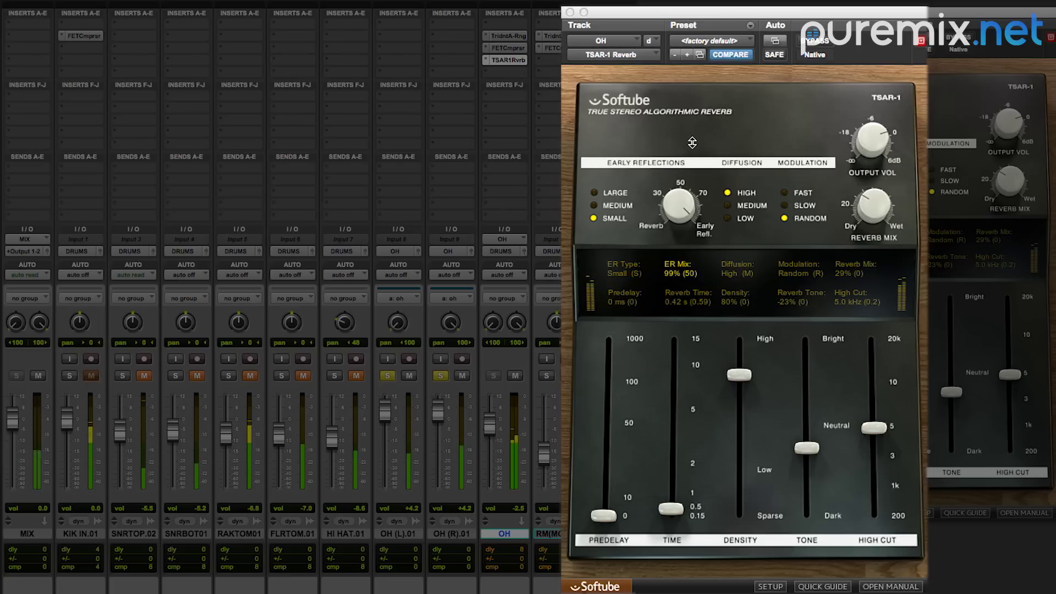
drag(689, 190, 668, 221)
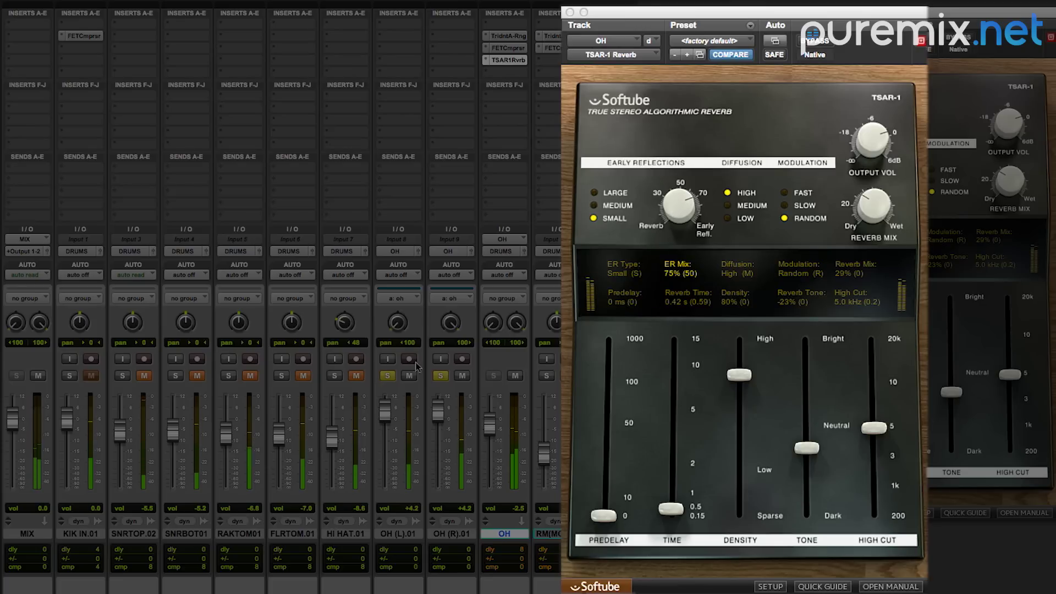
click(387, 376)
Raise the OH fader to +1.0 dB and slightly boost the 150 Hz low band in its Trident A-Range
drag(488, 430, 491, 422)
click(509, 37)
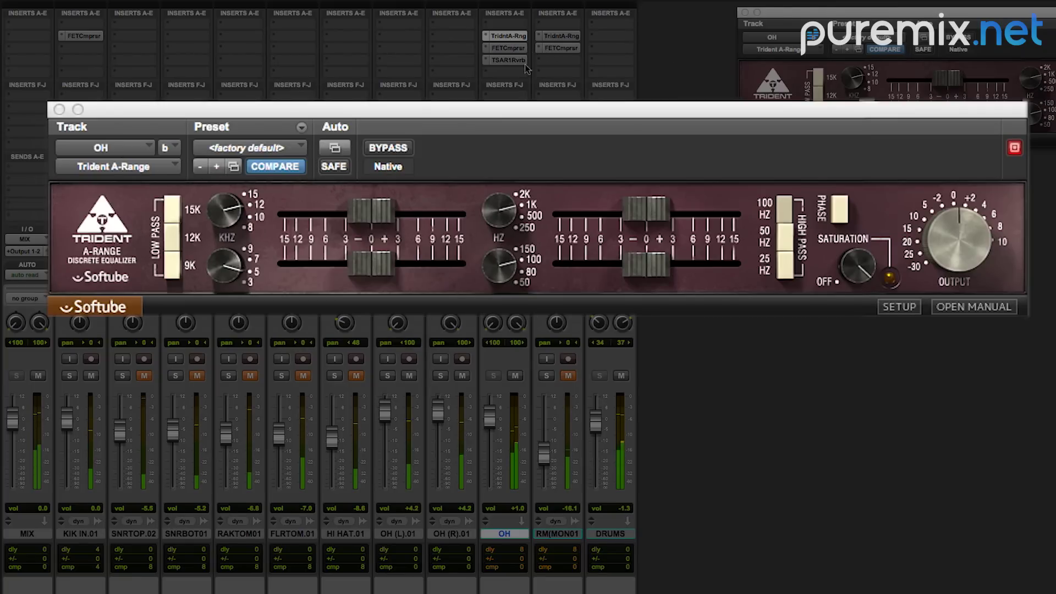
mouse_move(410, 266)
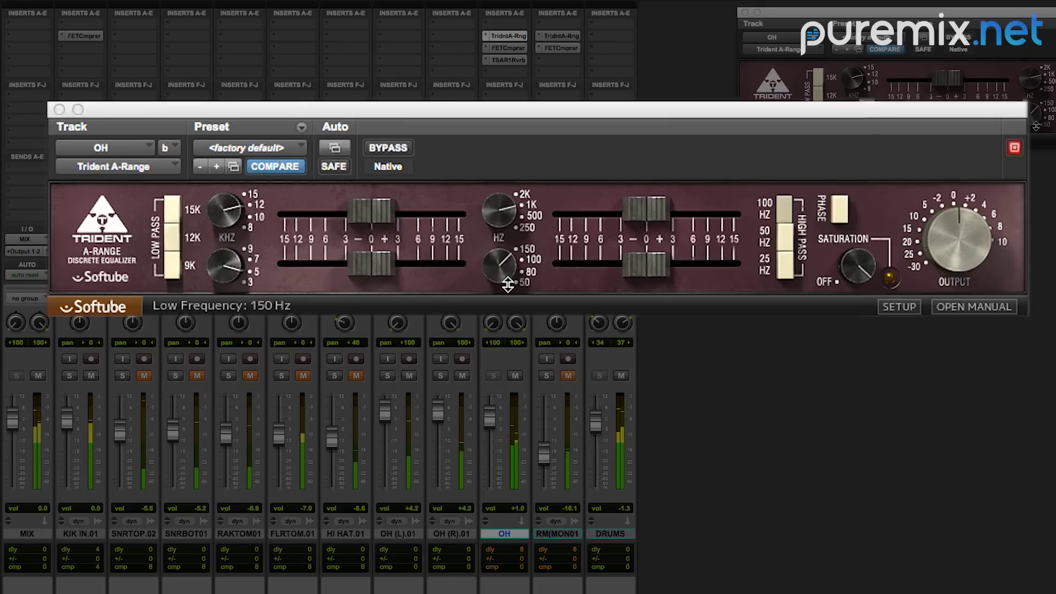
drag(633, 263, 649, 262)
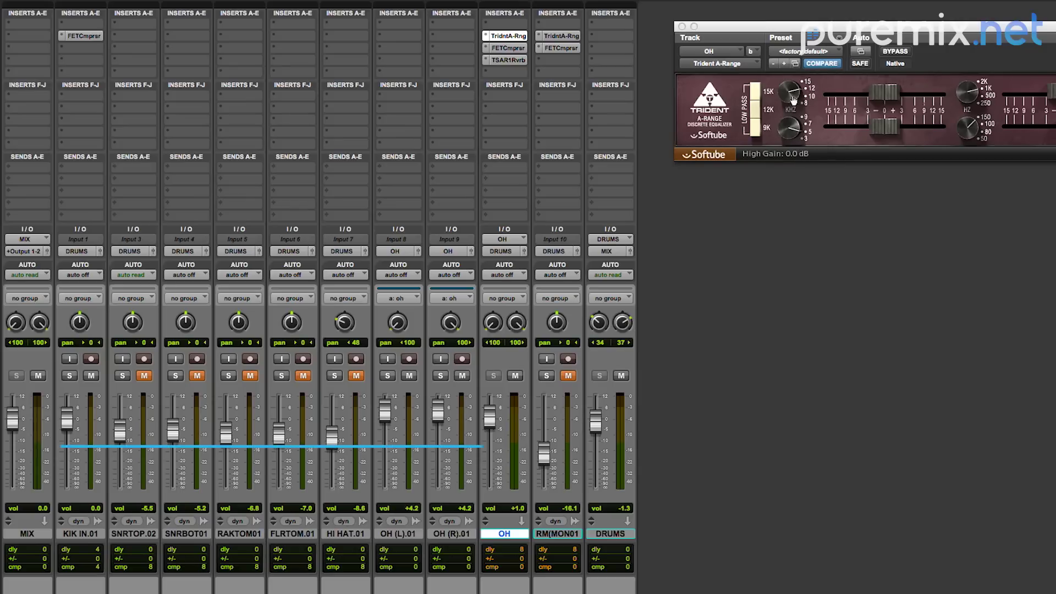
Insert a stereo Summit Audio Grand Channel on the DRUMS bus and bypass its TLA-100A compressor section
drag(753, 30, 714, 9)
click(598, 33)
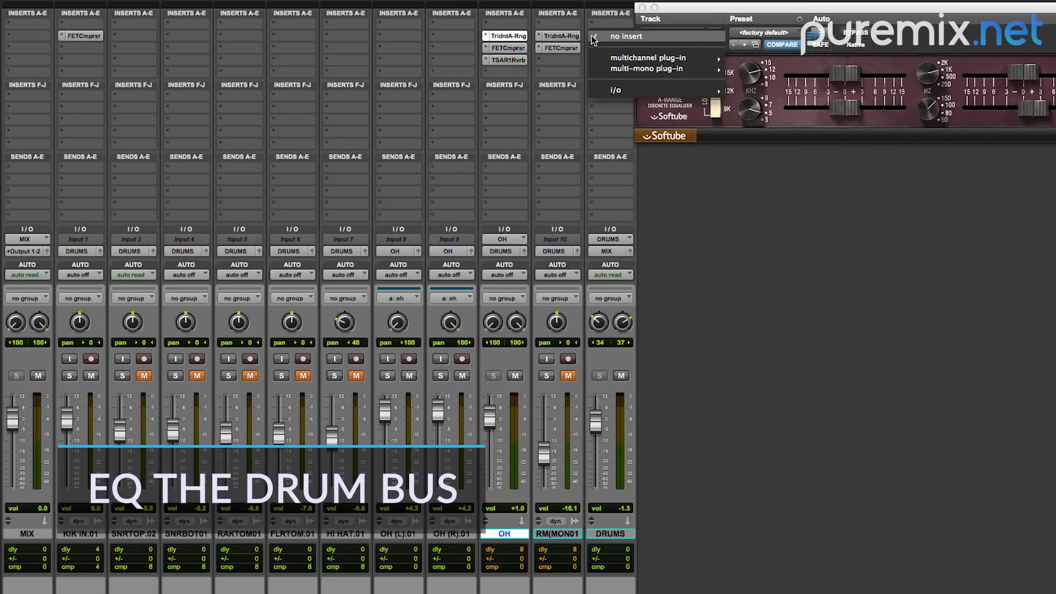
mouse_move(618, 58)
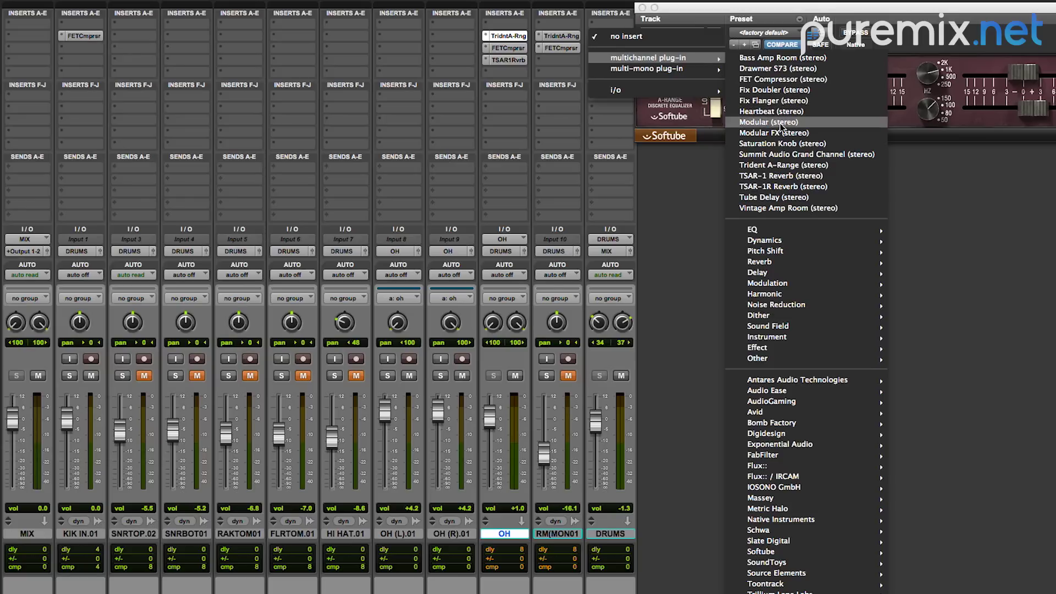
click(792, 153)
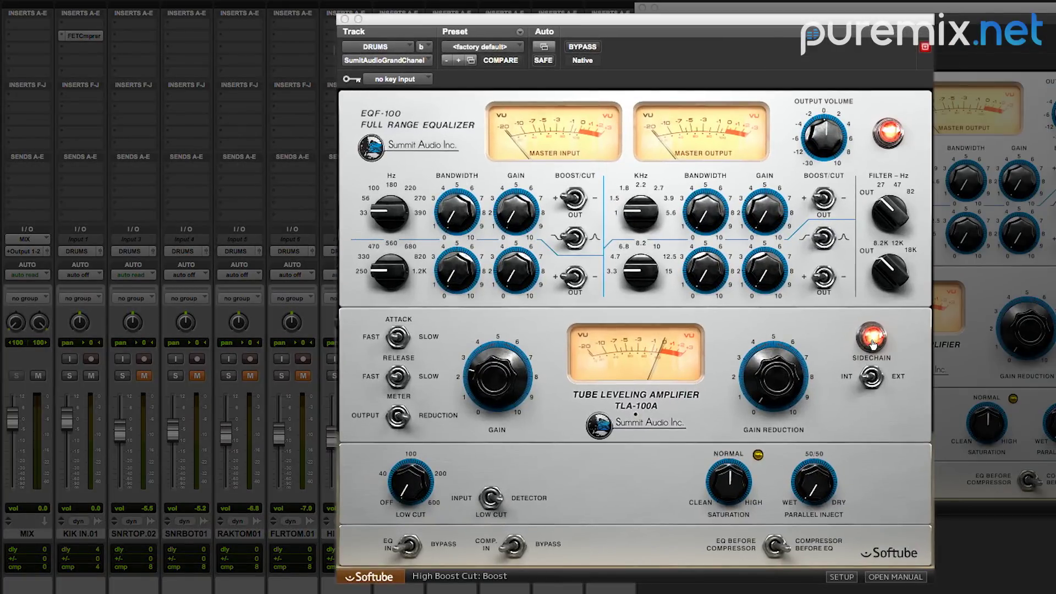
click(873, 339)
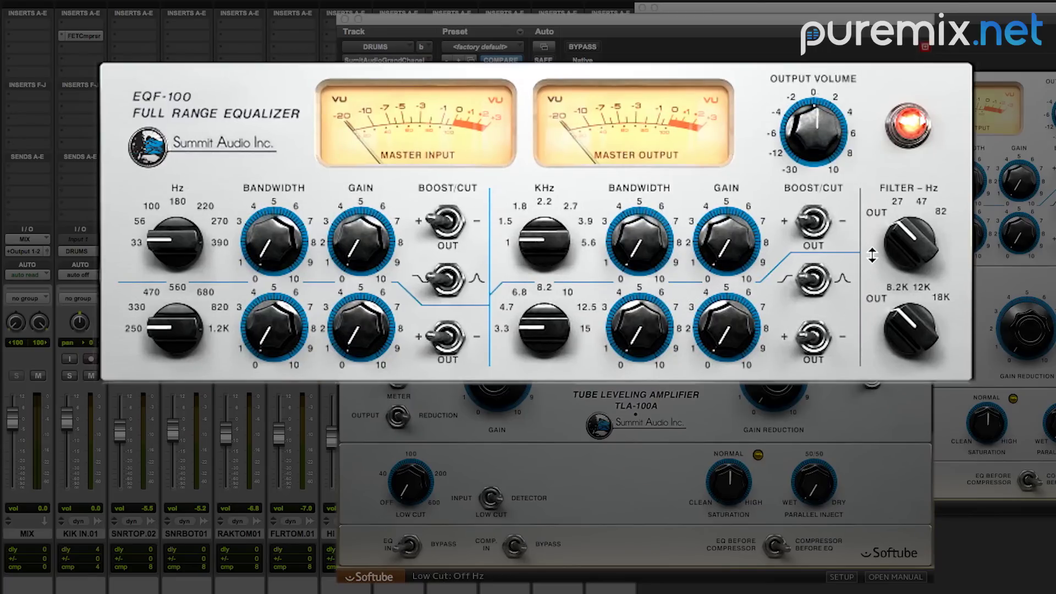
On the EQF-100, set the filters to 47 Hz and 12 kHz, and the high band to 10 kHz with bandwidth 6.7
drag(908, 230, 924, 213)
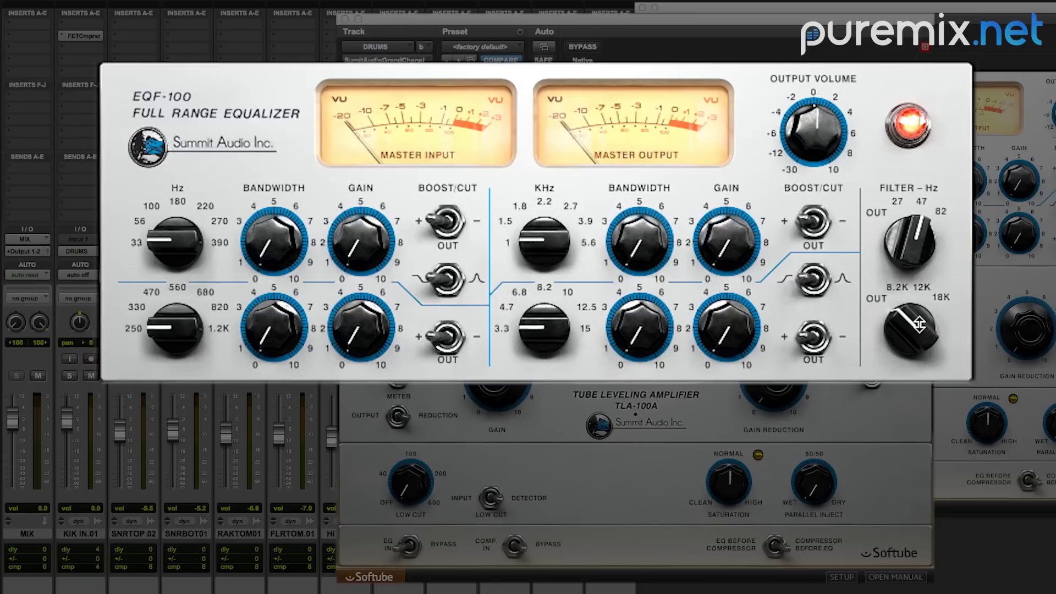
drag(916, 326, 934, 303)
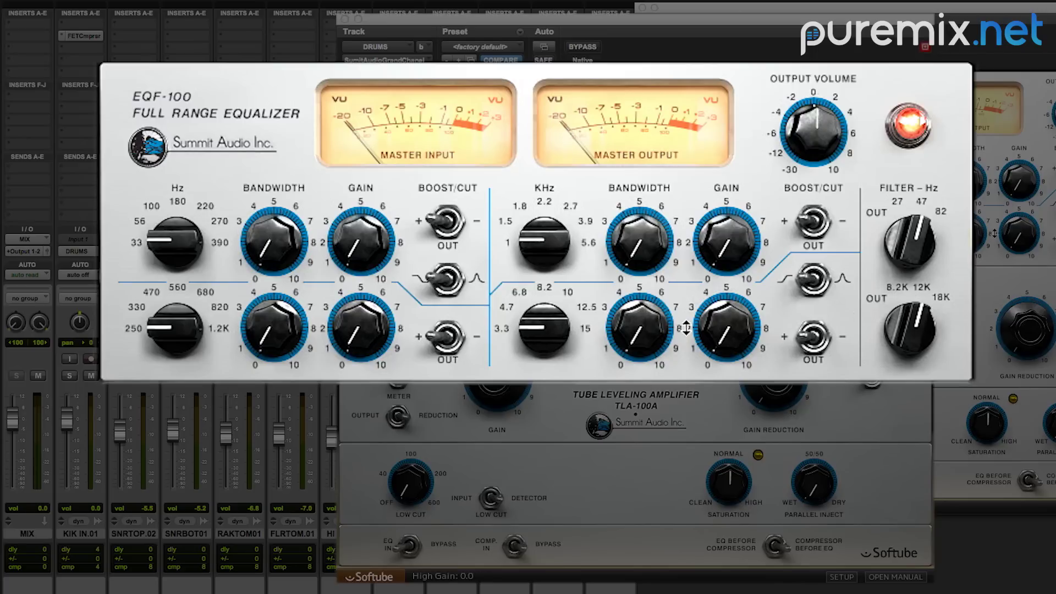
mouse_move(532, 324)
drag(532, 325, 555, 278)
drag(641, 330, 642, 348)
drag(639, 249, 649, 197)
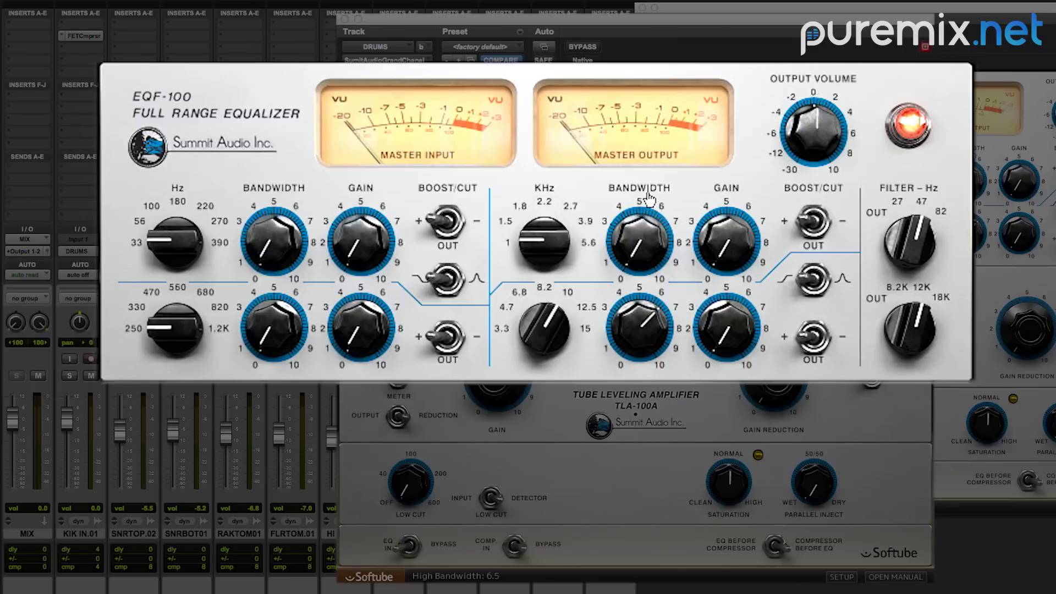
drag(632, 310, 633, 310)
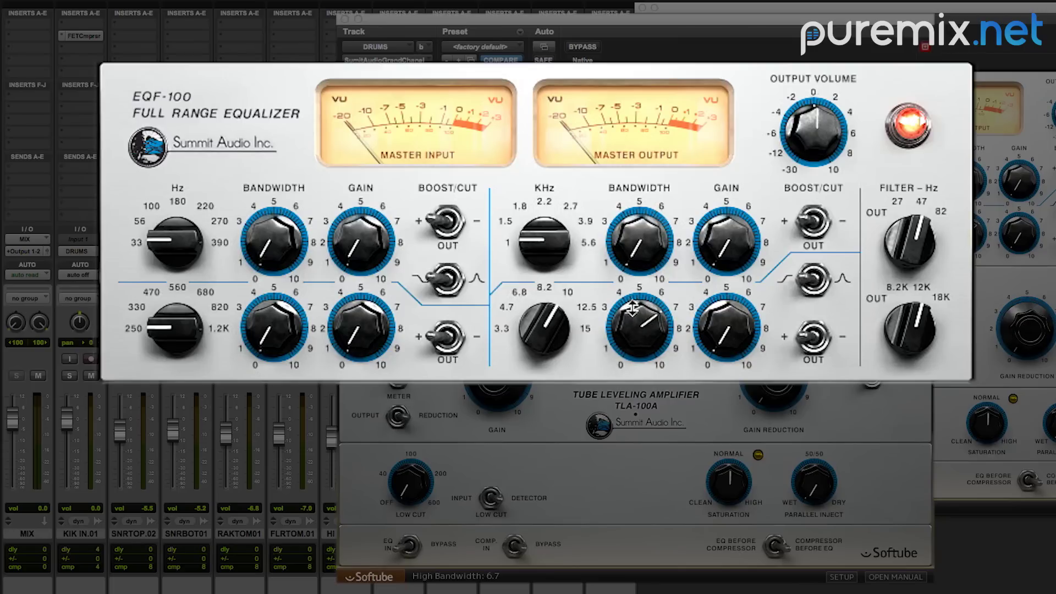
Raise the drum bus EQ's high band gain to 5.5 during playback
click(788, 288)
key(space)
drag(728, 326, 753, 229)
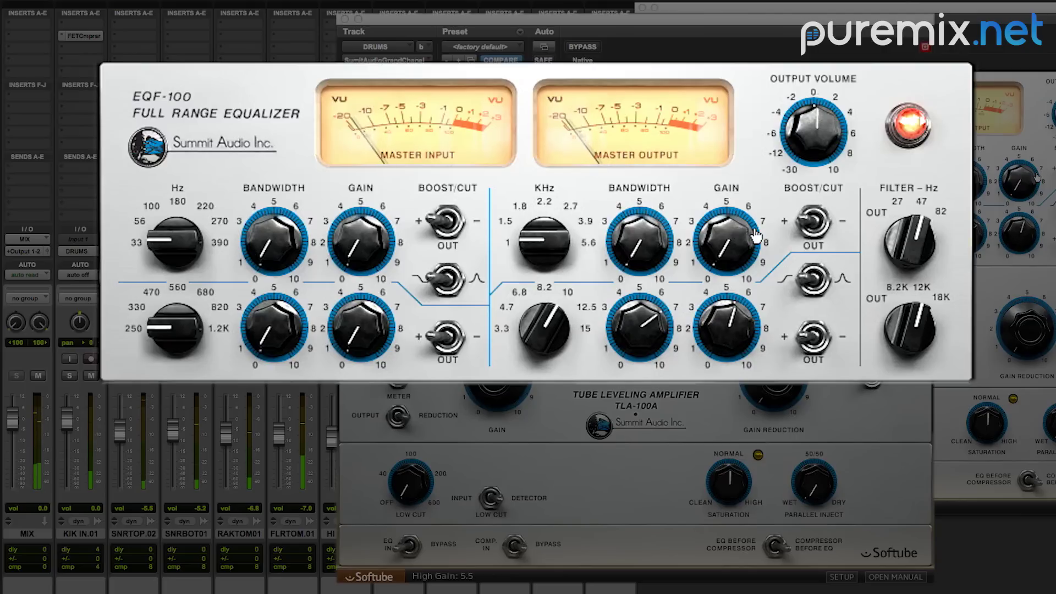
Compare the drum bus EQ with bypass, set its high cut to 18 kHz and trim the high band gain slightly
click(909, 123)
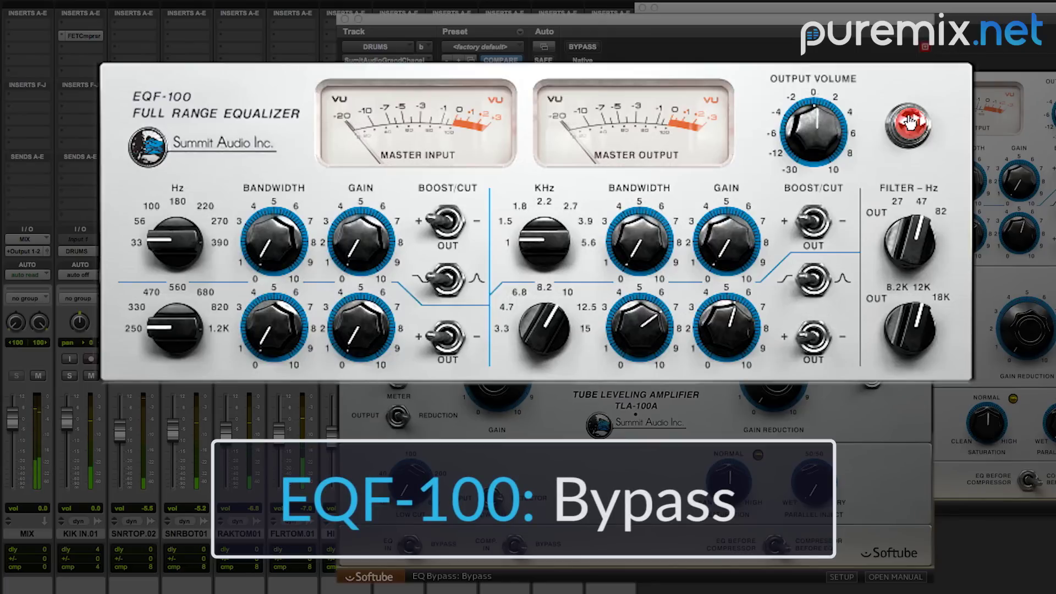
click(910, 123)
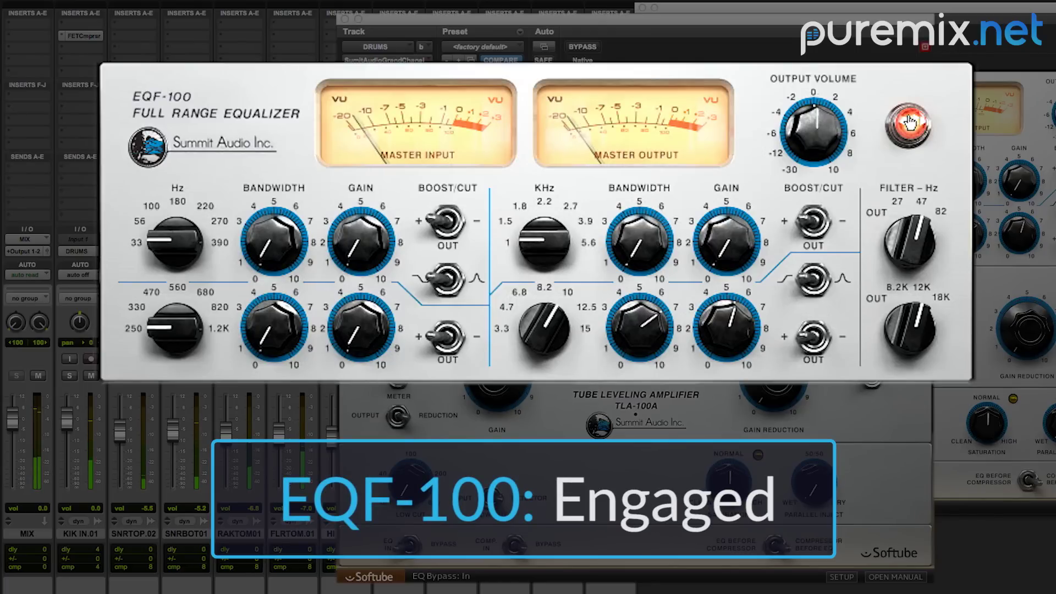
drag(926, 326, 940, 295)
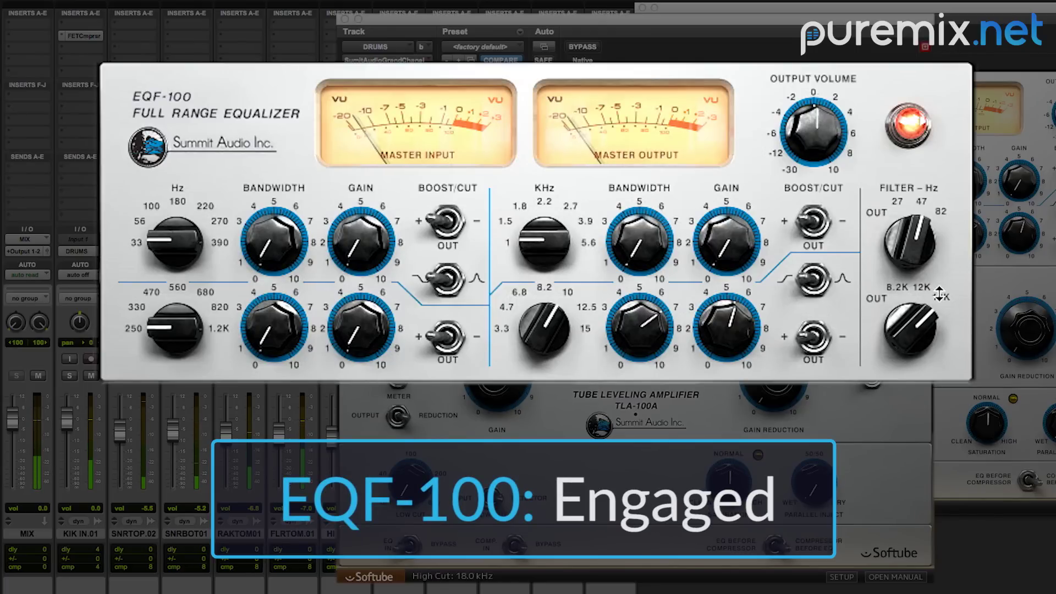
drag(721, 325, 722, 338)
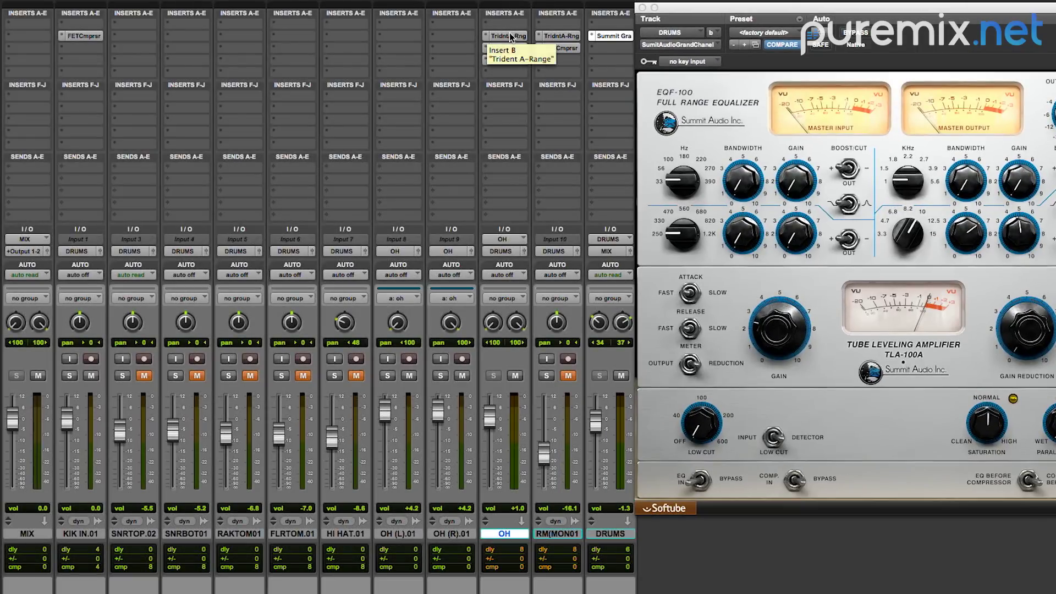
In the overheads' Trident A-Range, set the high band to 8 kHz and its gain to -3.7 dB
click(509, 35)
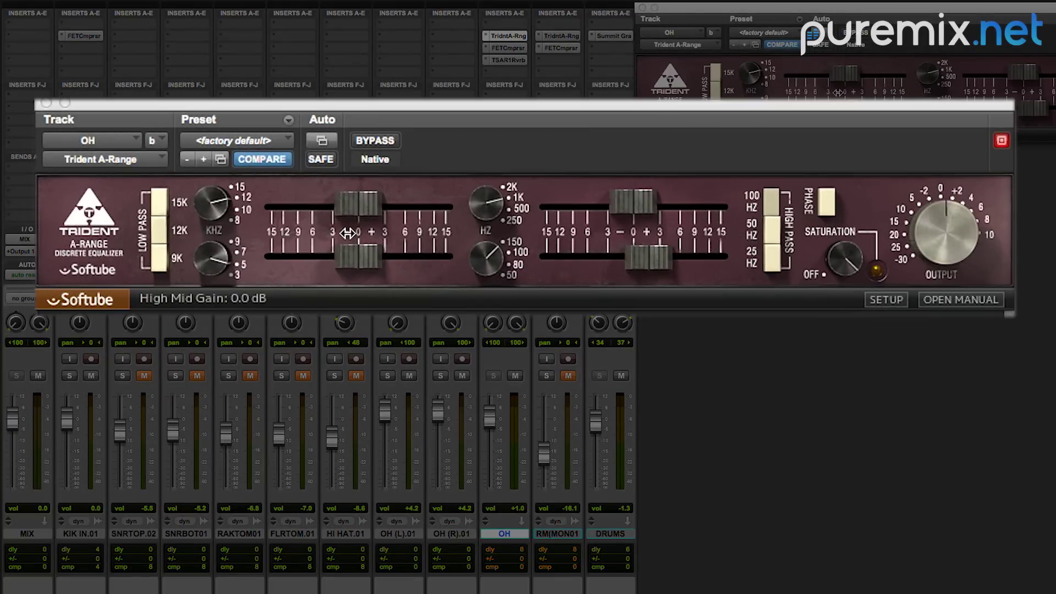
drag(222, 198, 223, 201)
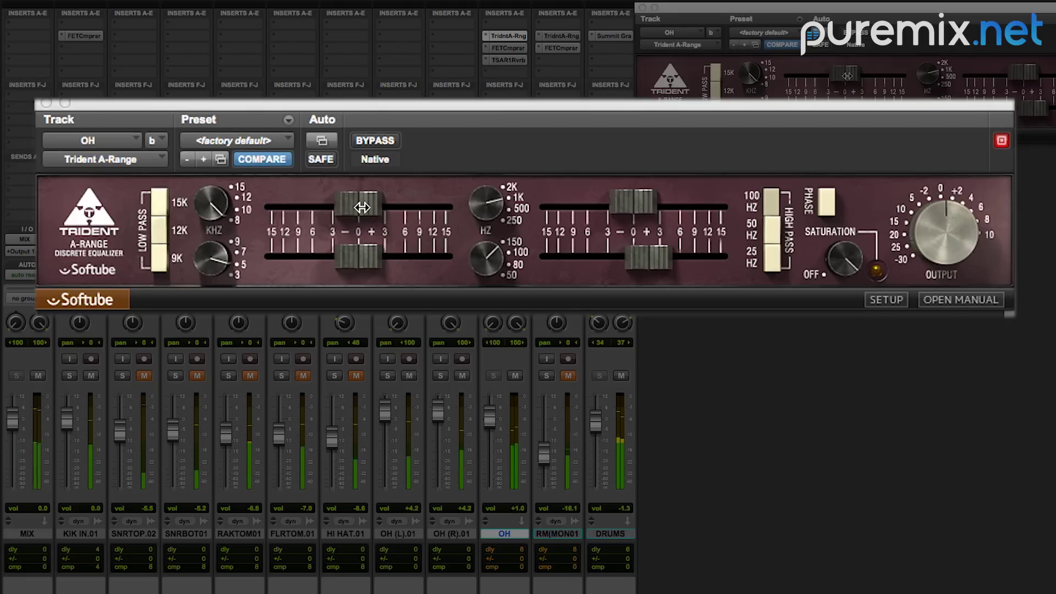
drag(361, 207, 332, 206)
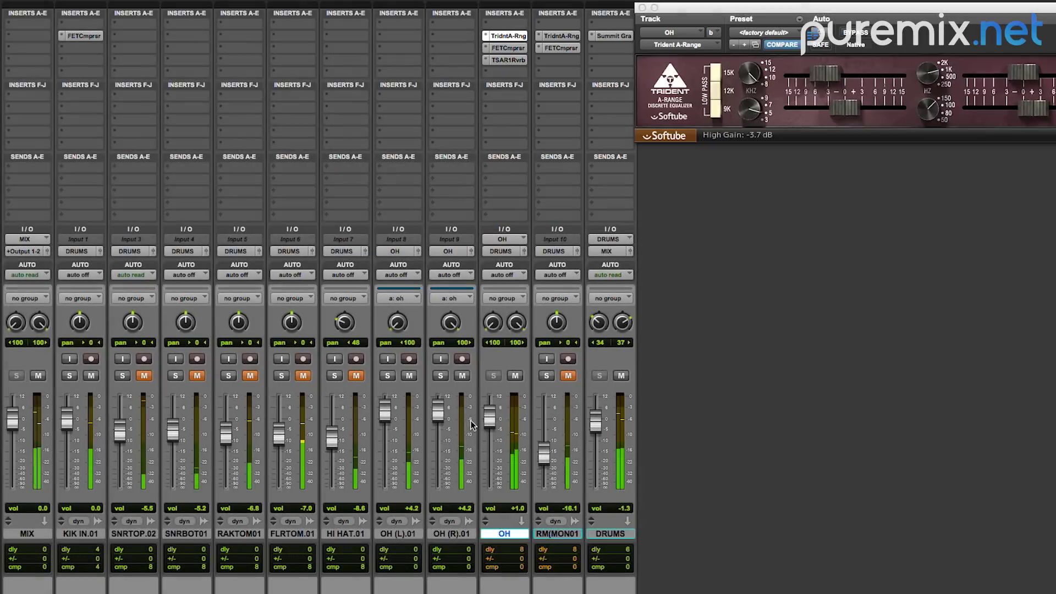
Lower the OH fader to +0.3 dB and set its TSAR-1 reverb mix to 28%
drag(490, 420, 491, 423)
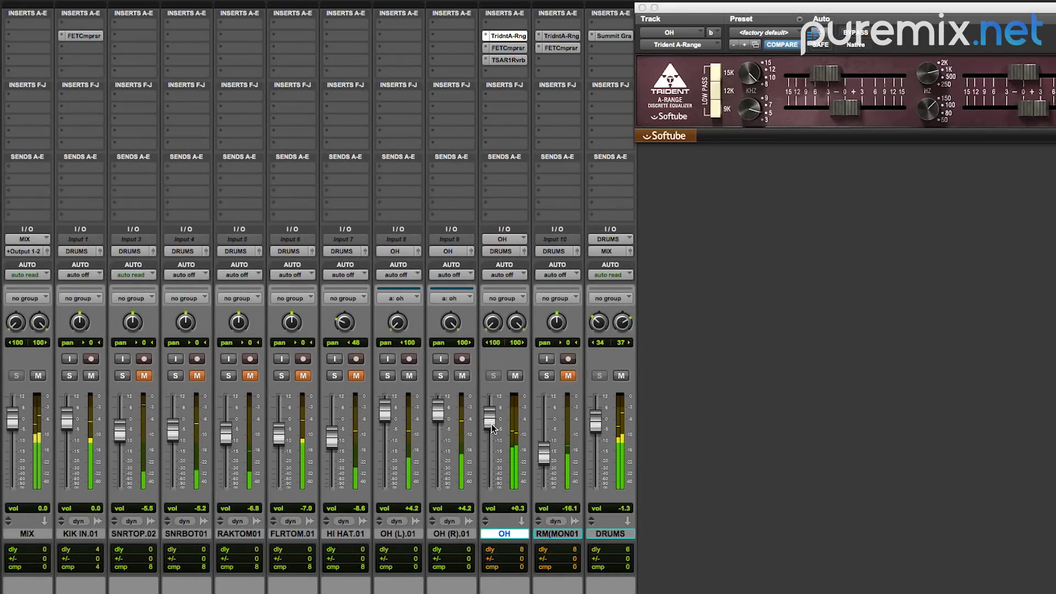
key(super+equal)
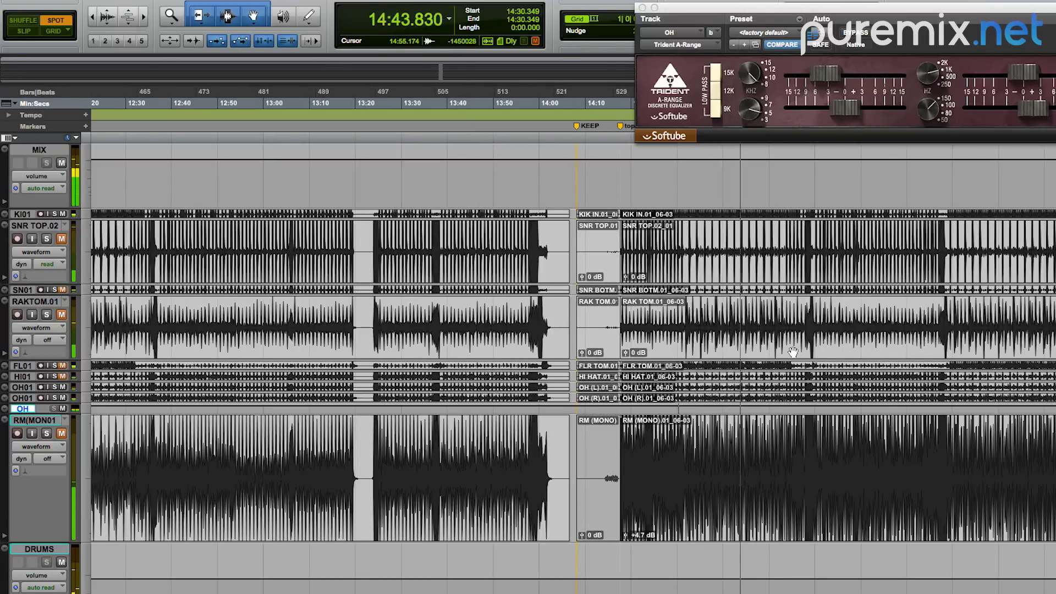
key(super+equal)
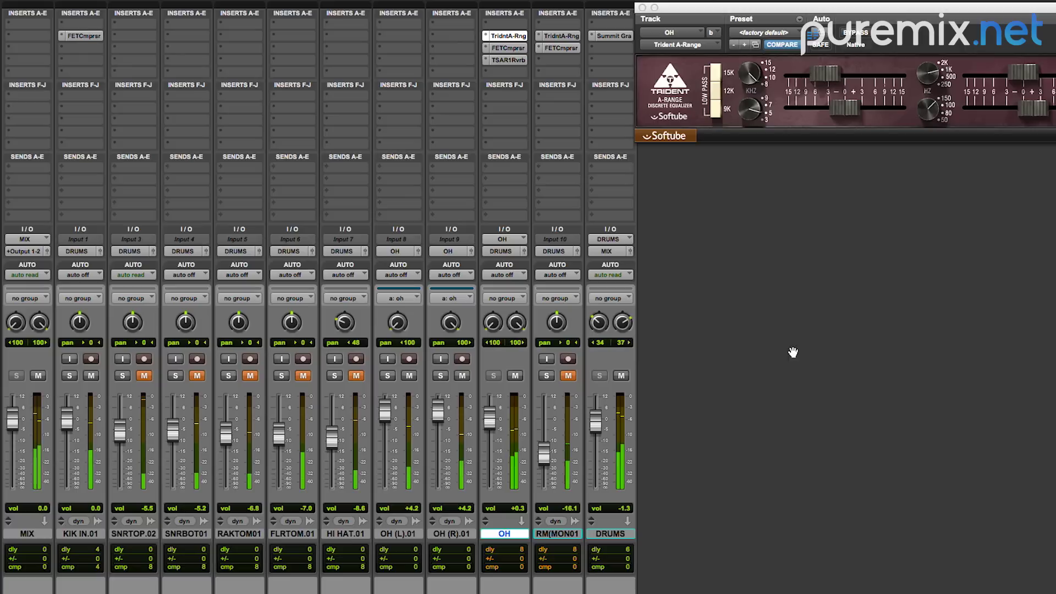
click(524, 56)
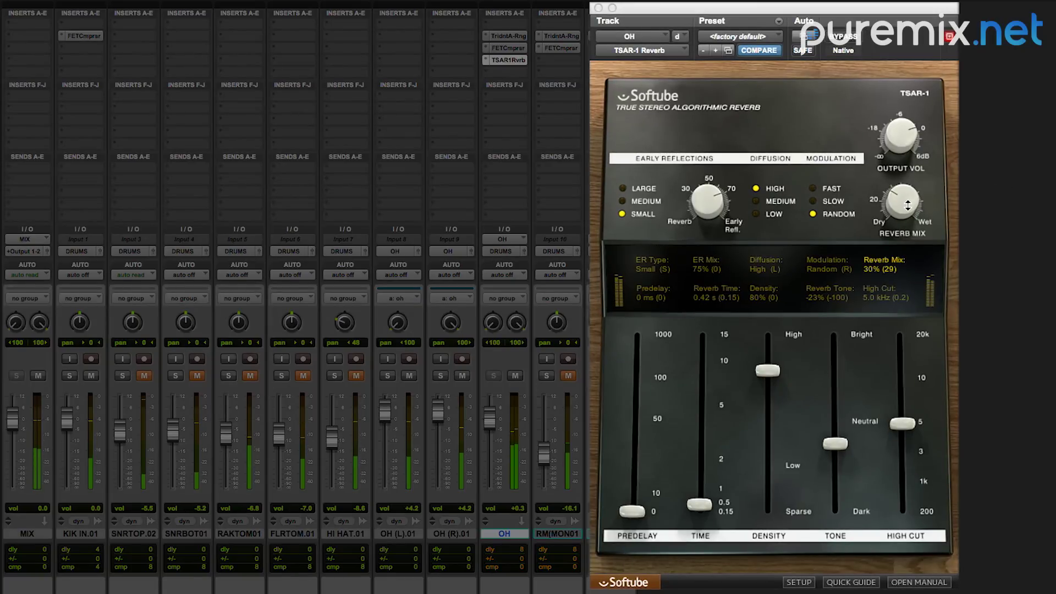
mouse_move(909, 196)
mouse_down()
mouse_move(927, 163)
mouse_move(909, 208)
mouse_up()
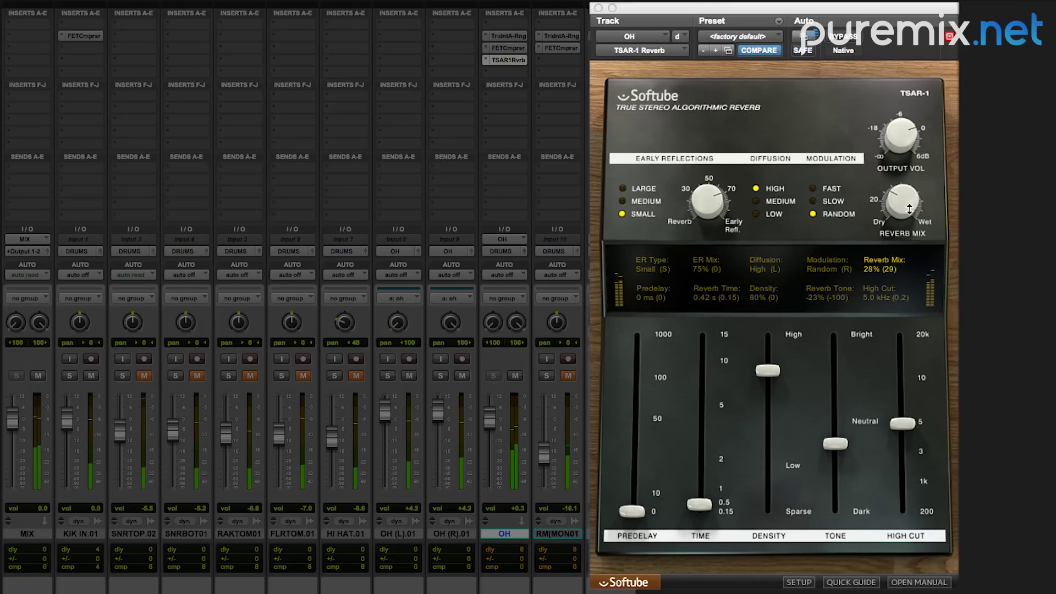